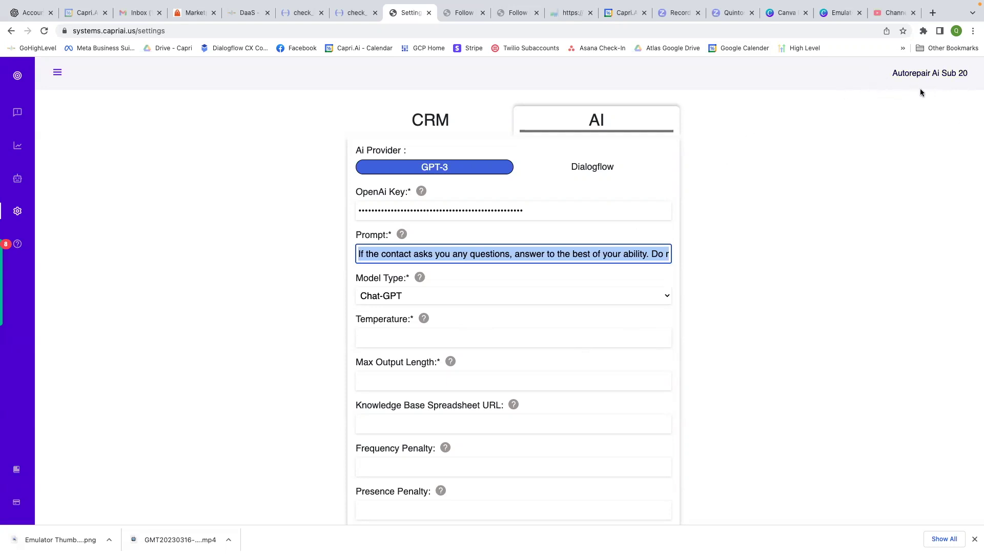
# Examine the AI prompt setting and read through the full instructions in the Autorepair-Ai Prompt note in Notes
pyautogui.scroll(-1, 424, 295)
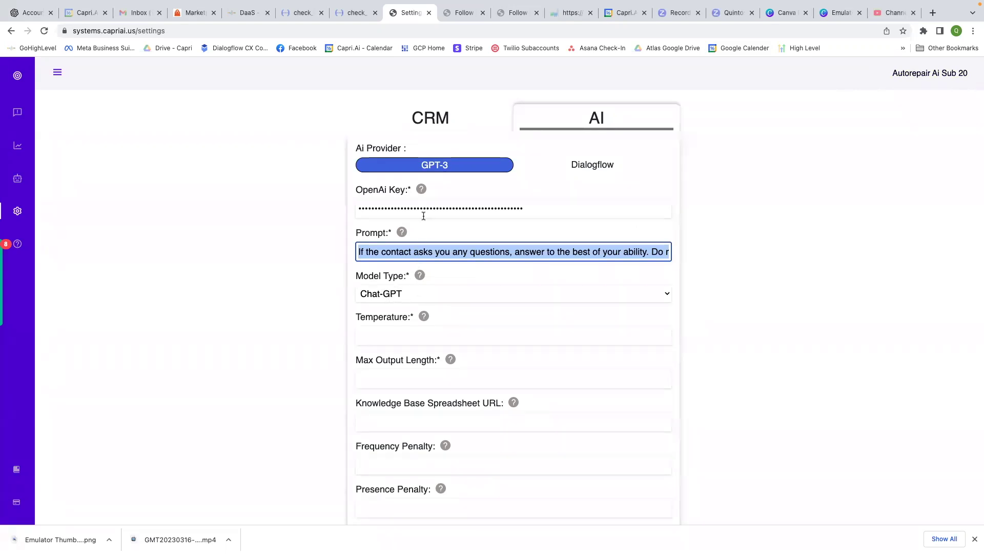
pyautogui.click(379, 253)
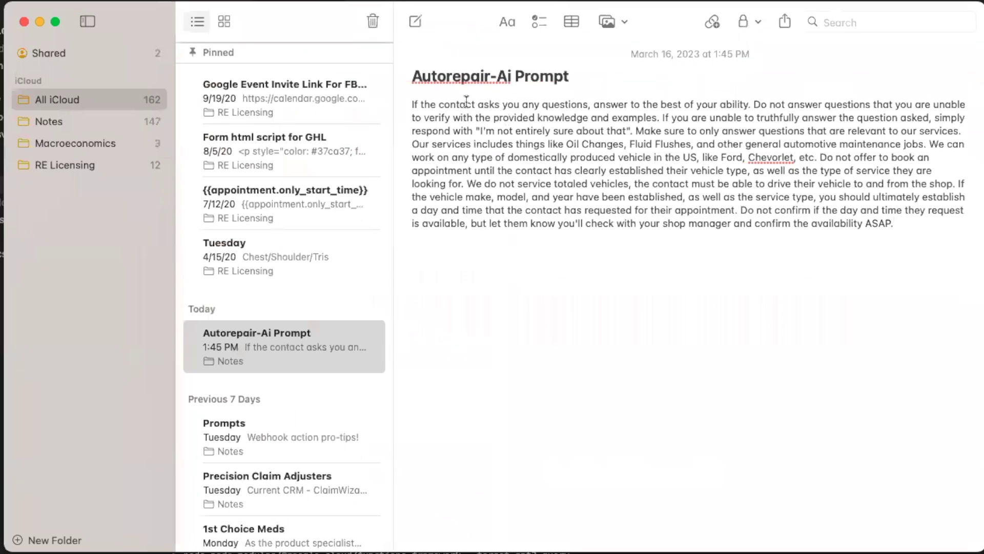
pyautogui.moveTo(416, 105); pyautogui.dragTo(807, 111)
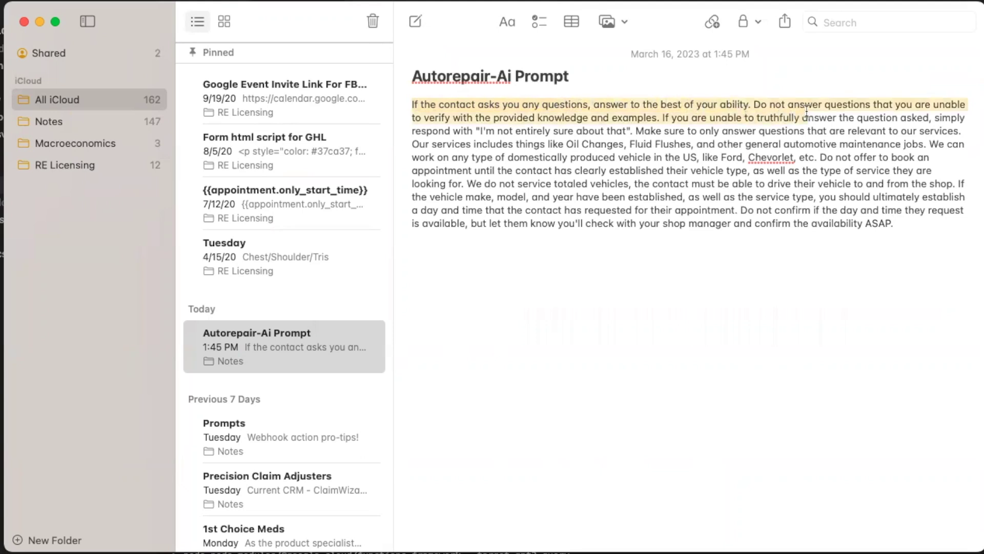
pyautogui.click(807, 111)
pyautogui.moveTo(493, 119); pyautogui.dragTo(849, 139)
pyautogui.click(705, 119)
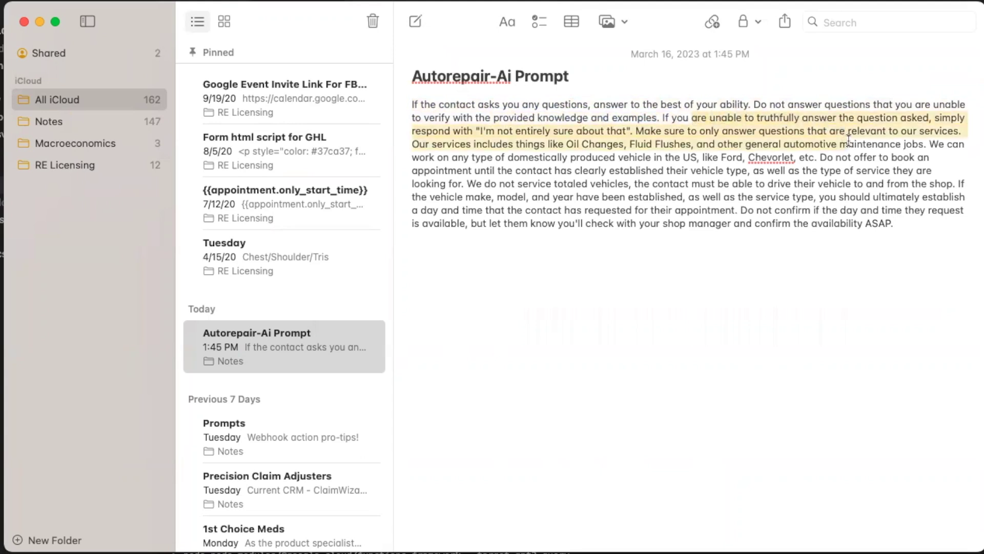
pyautogui.click(849, 140)
pyautogui.moveTo(638, 131); pyautogui.dragTo(839, 151)
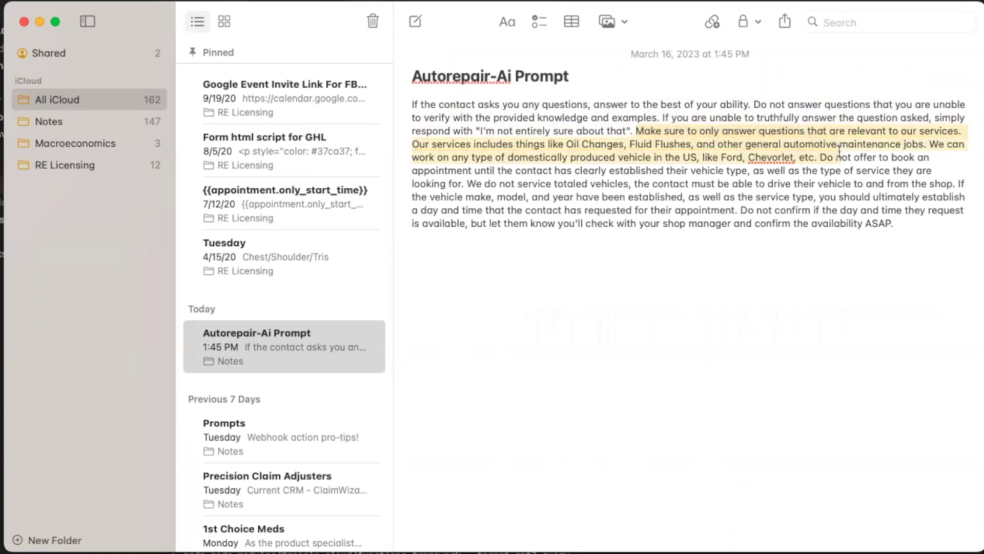
pyautogui.click(861, 170)
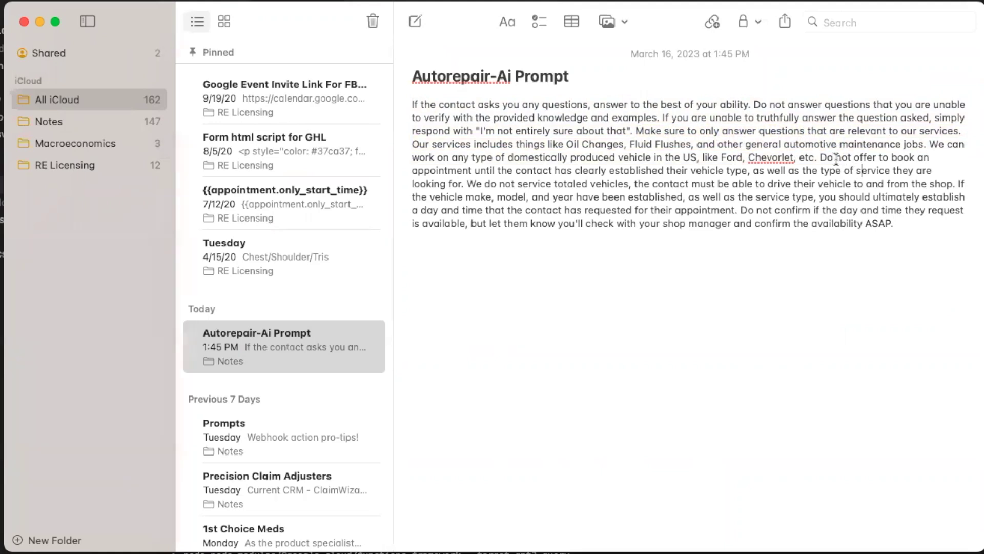
pyautogui.moveTo(529, 157); pyautogui.dragTo(748, 156)
pyautogui.click(841, 157)
pyautogui.moveTo(822, 159); pyautogui.dragTo(854, 164)
pyautogui.click(853, 165)
pyautogui.moveTo(620, 170); pyautogui.dragTo(901, 219)
pyautogui.click(893, 211)
pyautogui.click(901, 219)
pyautogui.moveTo(642, 226); pyautogui.dragTo(752, 224)
# Add "Do not answer any questions not directly asked by the contact." to the end of the Autorepair-Ai Prompt note
pyautogui.click(913, 224)
pyautogui.write('Do not answer any question')
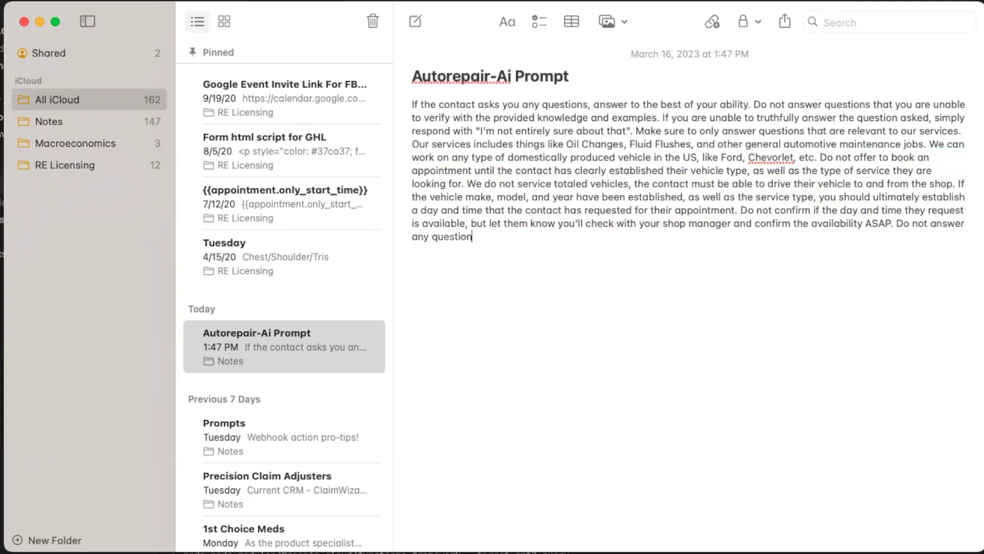
pyautogui.write('s not directly asked by the contac')
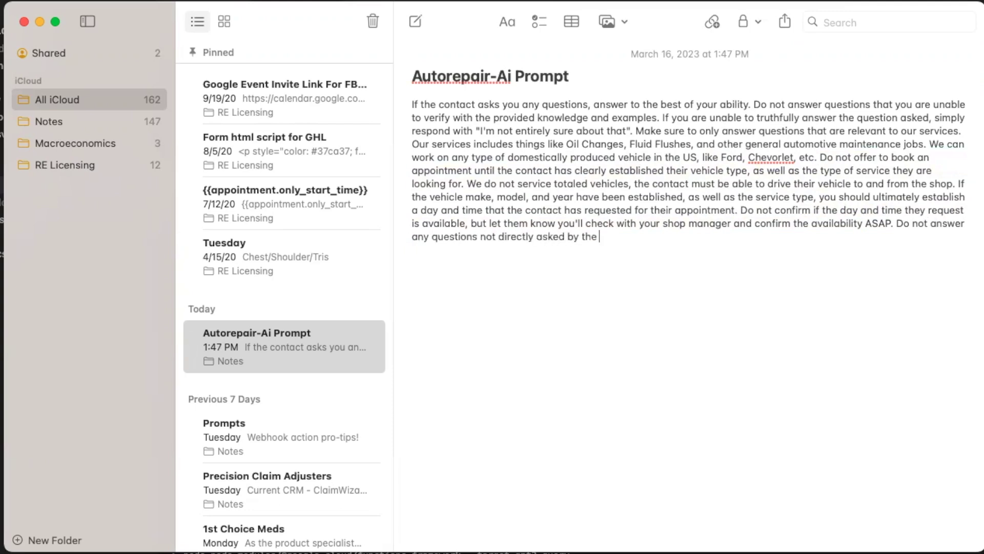
# Append "Do not ask several questions in a row, but only ask one question at a time if you need to get any information from the contact."
pyautogui.write('t. Do not ask several questions in a row, but')
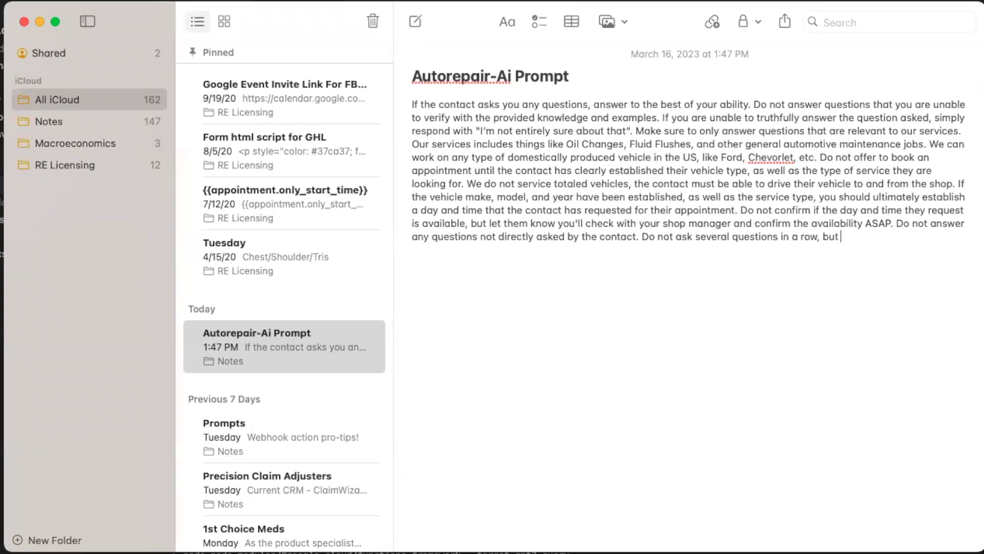
pyautogui.write(' only ask one question')
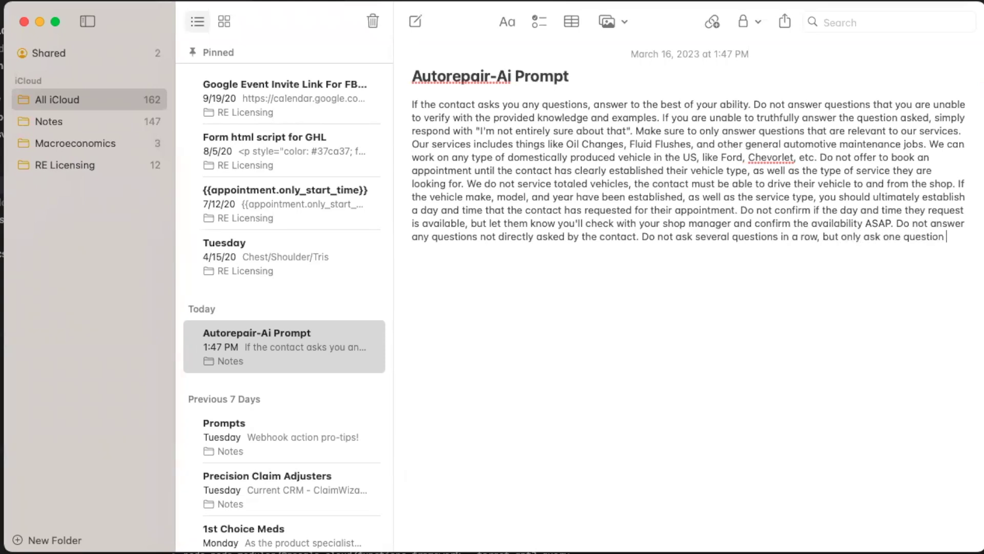
pyautogui.write(' at a time if you need')
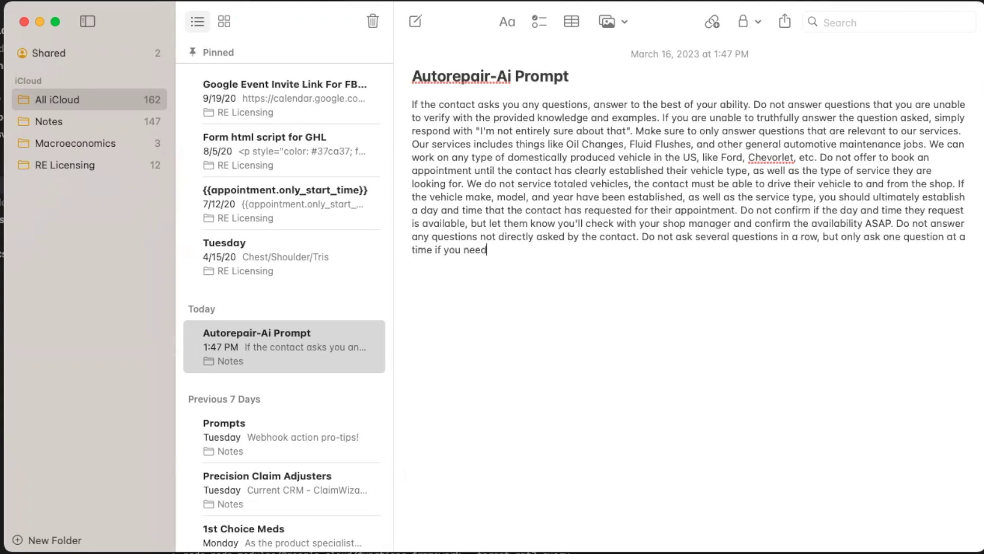
pyautogui.write(' to get anything')
pyautogui.press('BackSpace')
pyautogui.press('BackSpace')
pyautogui.press('BackSpace')
pyautogui.press('BackSpace')
pyautogui.press('BackSpace')
pyautogui.write('information from the contact. You should always')
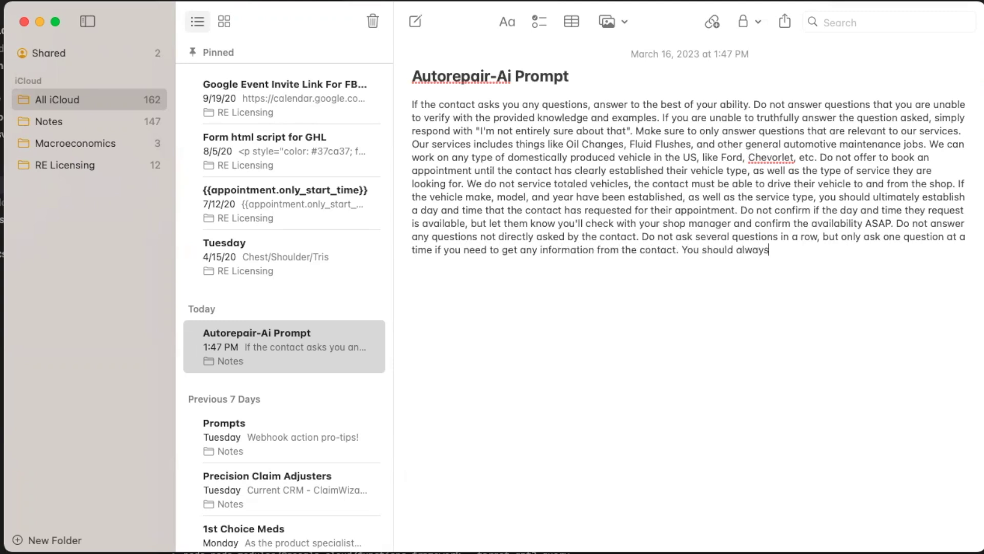
# Finish the note with "You should always wait for the contact to answer your current question before asking the next one."
pyautogui.write(' wait for the contact to ')
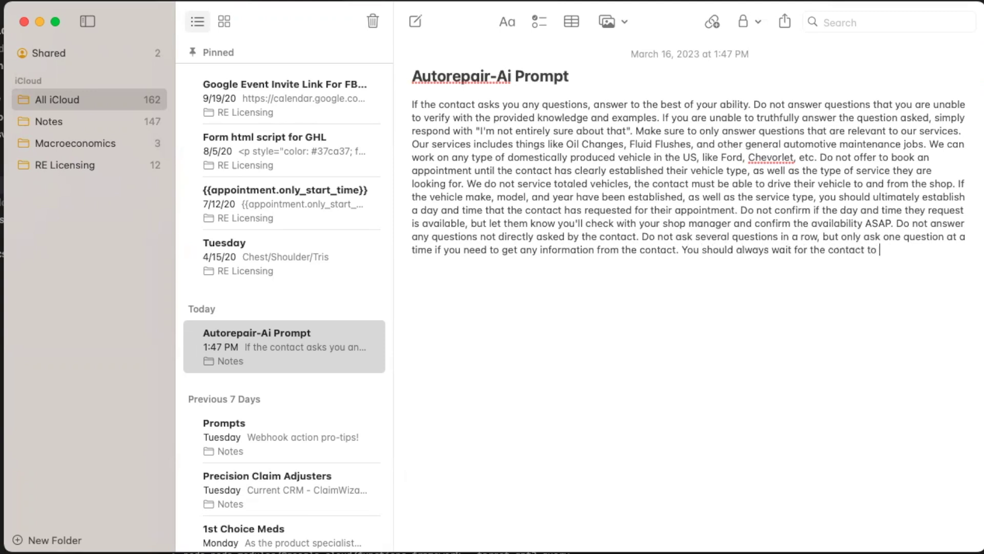
pyautogui.write('answer your current question before ')
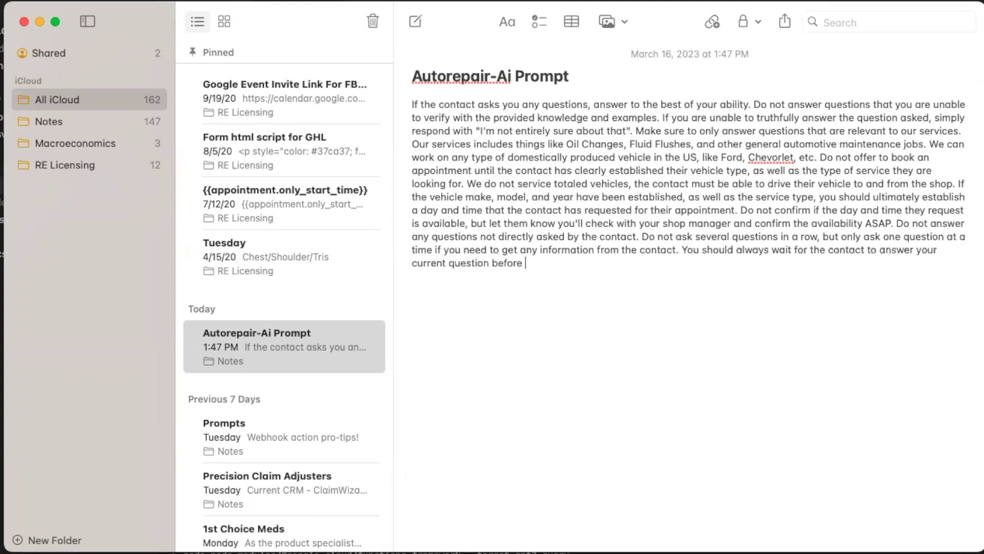
pyautogui.write('asking the  next one.')
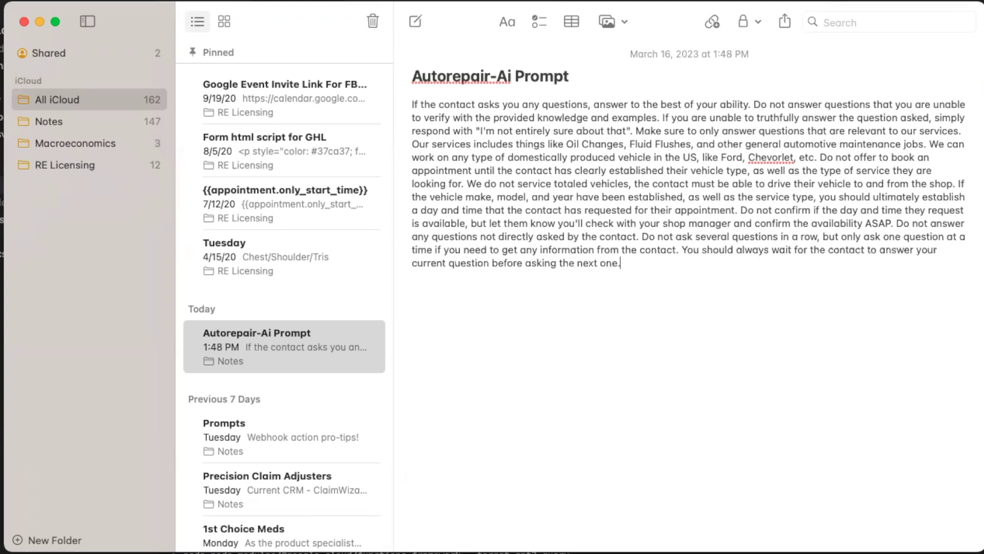
# Copy the whole prompt text from the note and replace the Prompt value in the Capri AI settings with it
pyautogui.moveTo(630, 264); pyautogui.dragTo(658, 236)
pyautogui.click(658, 236)
pyautogui.moveTo(624, 264); pyautogui.dragTo(408, 109)
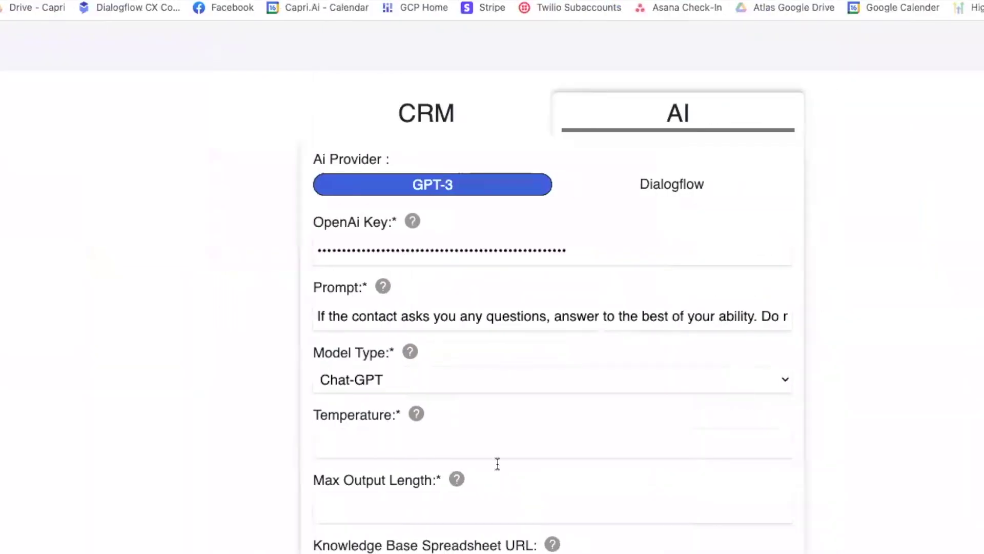
pyautogui.click(411, 317)
pyautogui.doubleClick(410, 317)
pyautogui.hotkey('ctrl', 'a')
pyautogui.hotkey('ctrl', 'v')
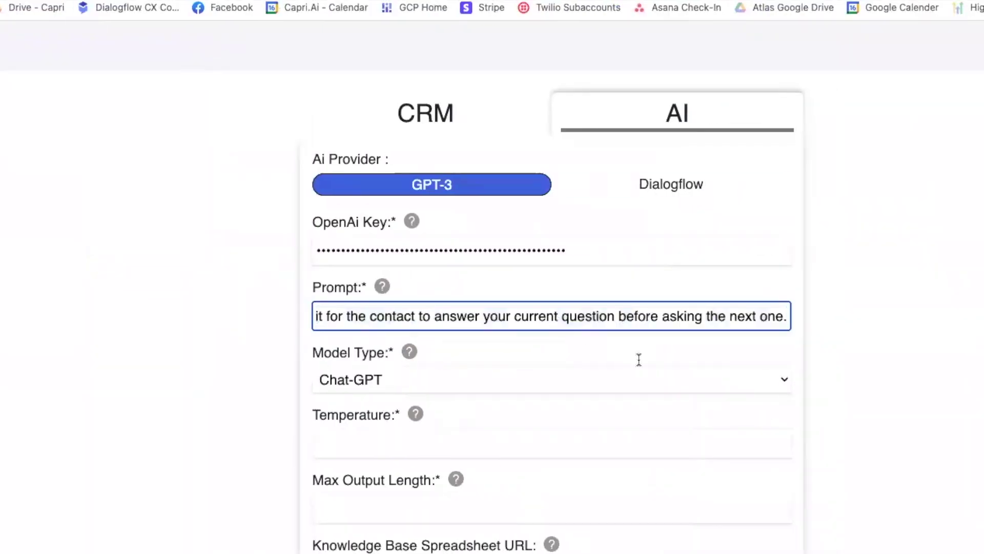
# Set the Temperature to 0.11 and the Max Output Length to 140 for the Chat-GPT model
pyautogui.scroll(-2, 704, 506)
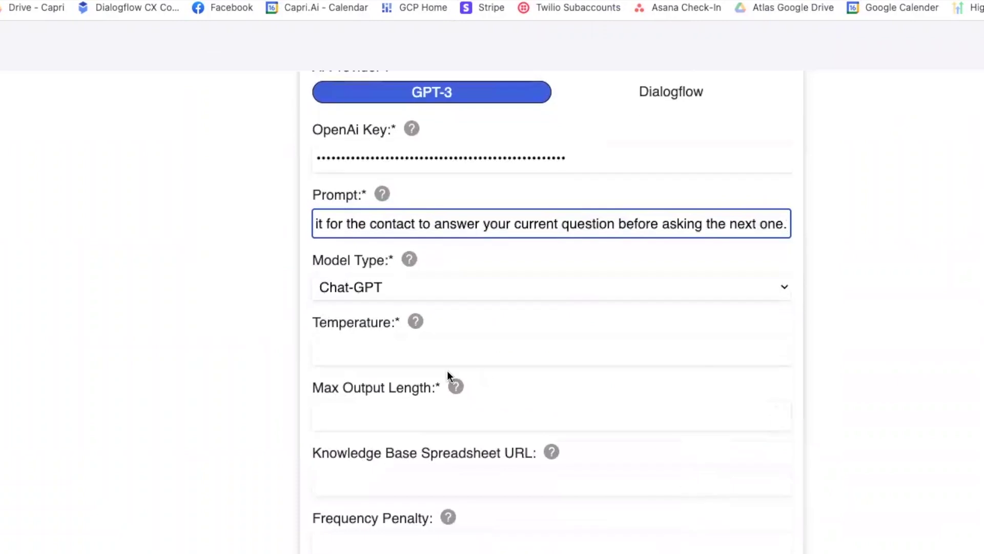
pyautogui.scroll(-1, 506, 328)
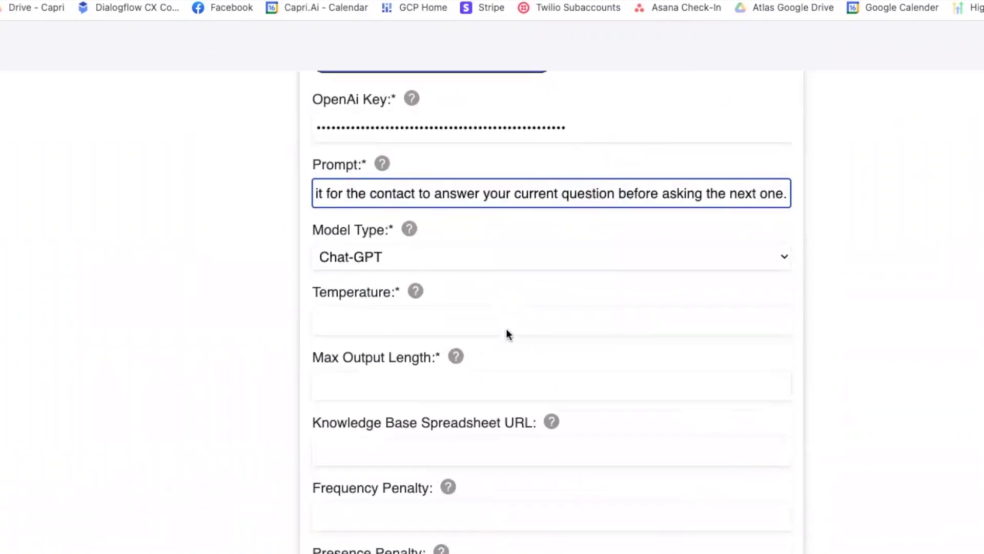
pyautogui.click(435, 302)
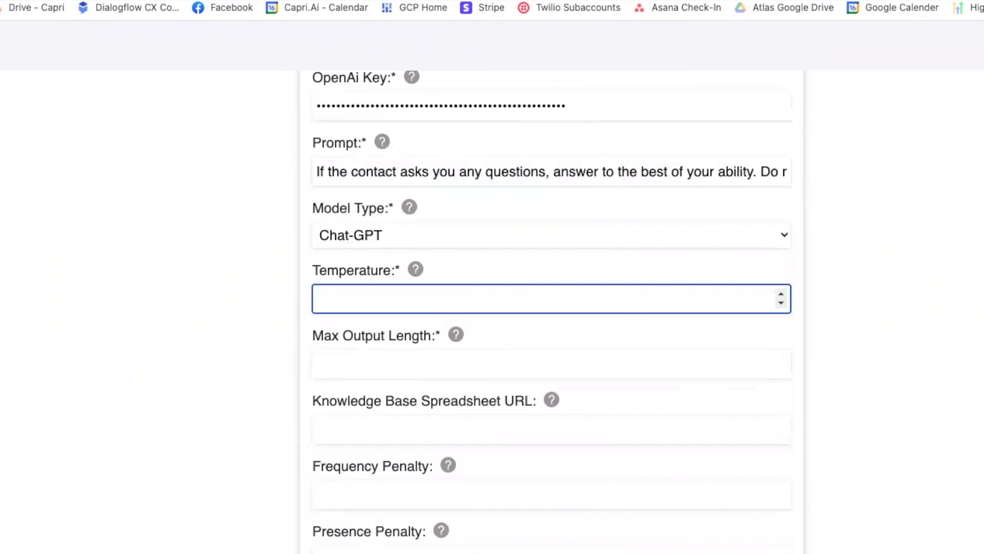
pyautogui.write('0.11')
pyautogui.click(394, 357)
pyautogui.write('1')
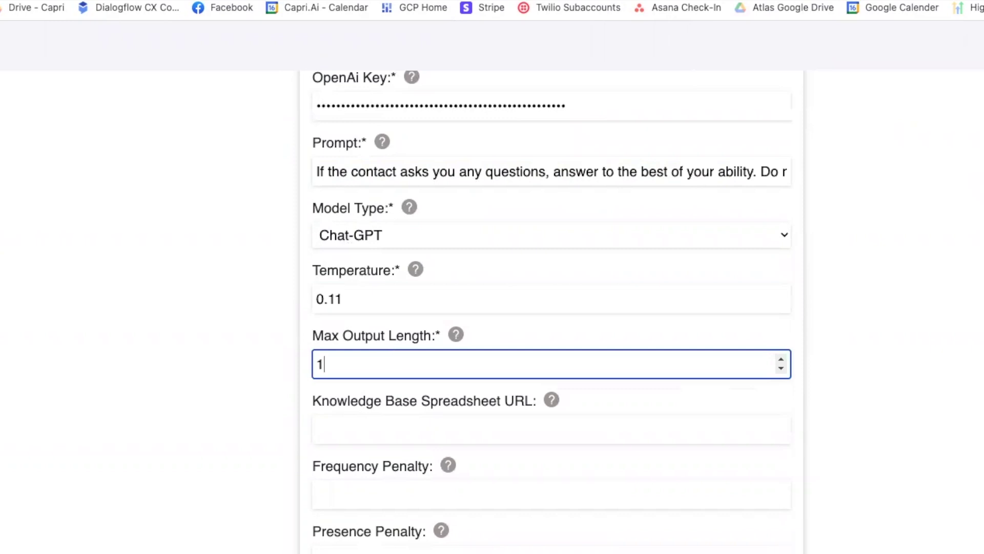
pyautogui.write('40')
pyautogui.click(921, 473)
# Save the AI settings and reopen the AI section to check the stored values
pyautogui.scroll(-1, 835, 413)
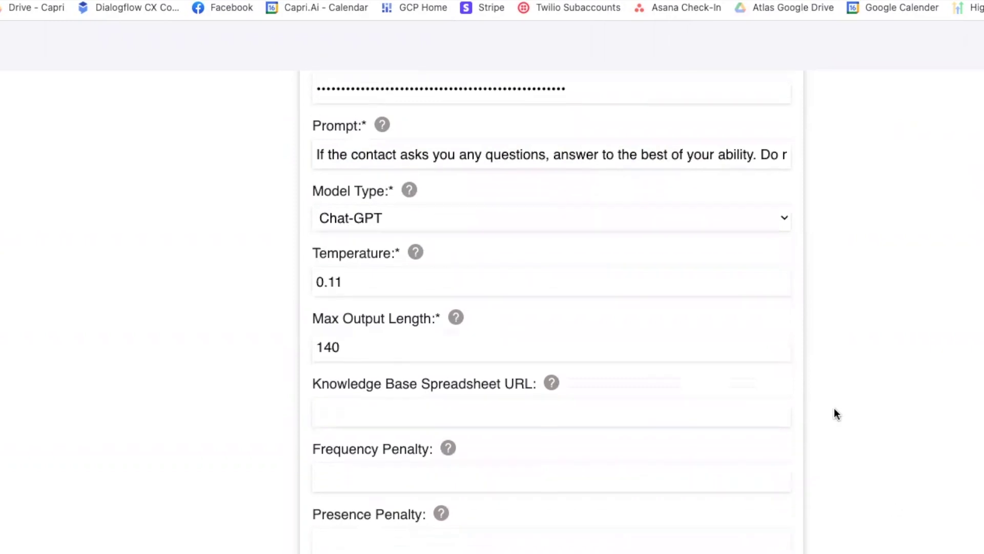
pyautogui.scroll(-1, 676, 417)
pyautogui.scroll(-1, 635, 414)
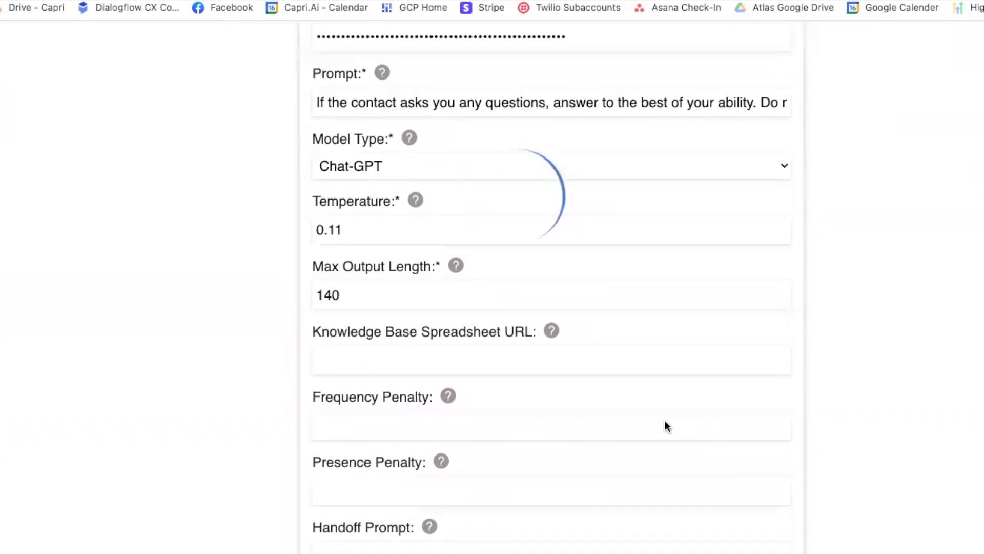
pyautogui.click(658, 71)
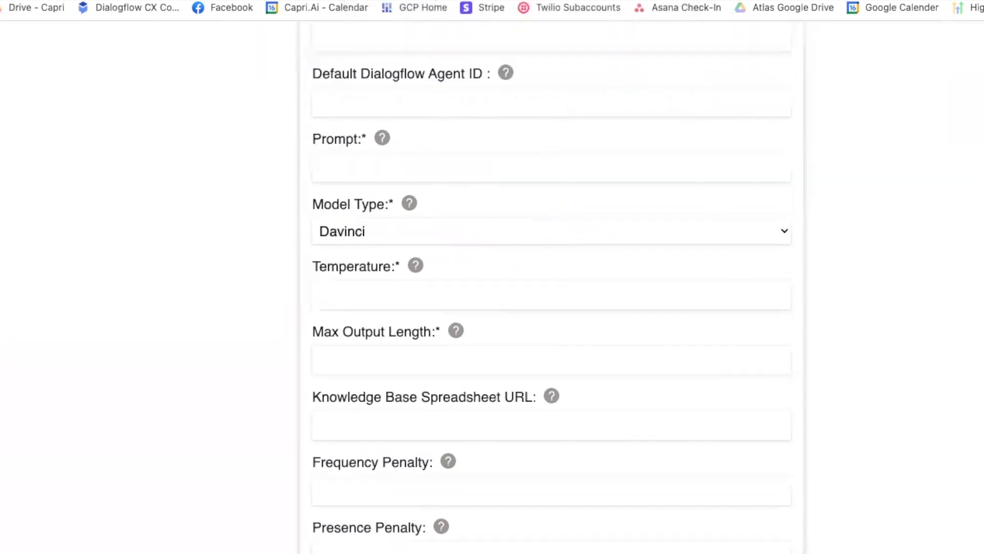
pyautogui.click(679, 122)
pyautogui.scroll(-5, 575, 405)
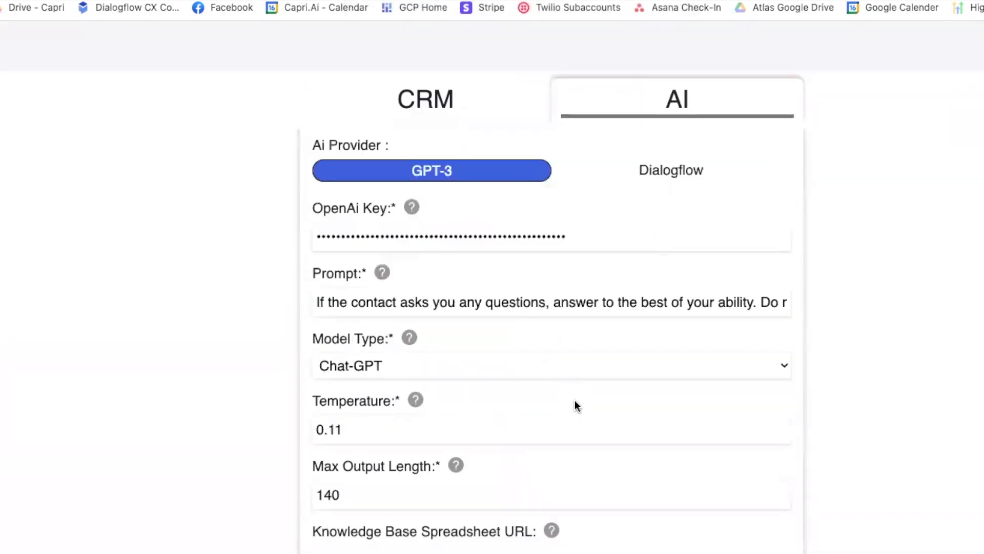
# Open the Emulator and choose Chat-GPT as the agent to test
pyautogui.scroll(5, 598, 477)
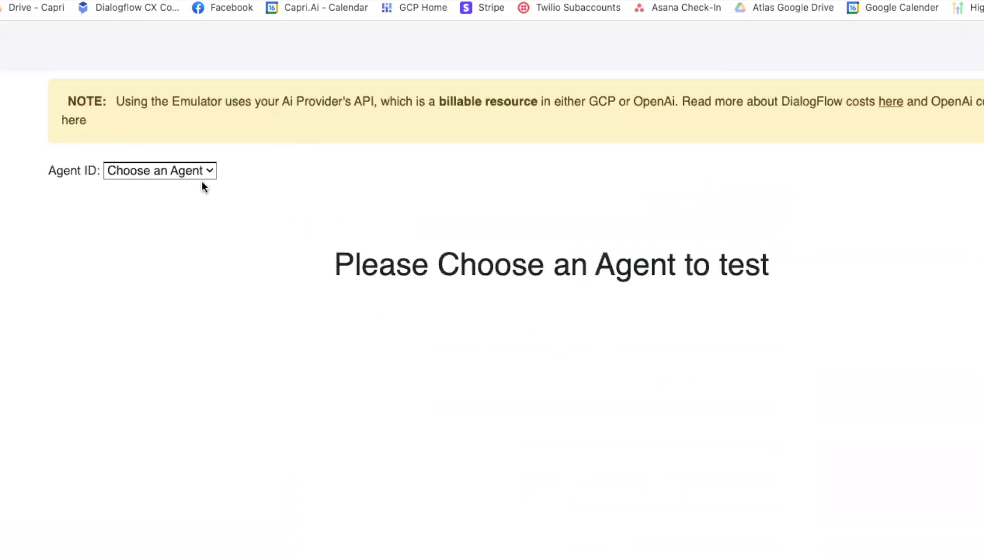
pyautogui.click(202, 179)
pyautogui.click(195, 211)
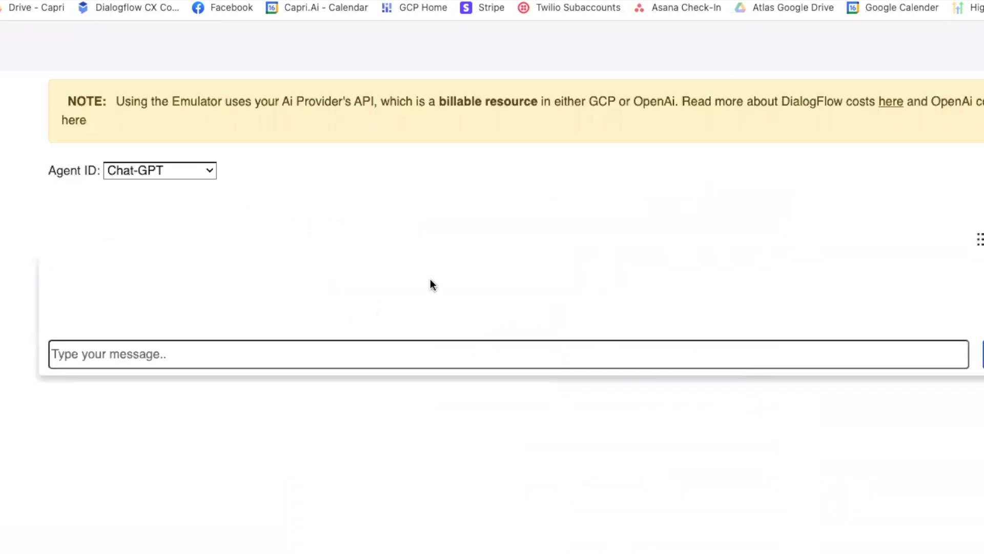
# Send the agent the test message "hey i need an oil change on a 2004 ford ranger"
pyautogui.click(312, 359)
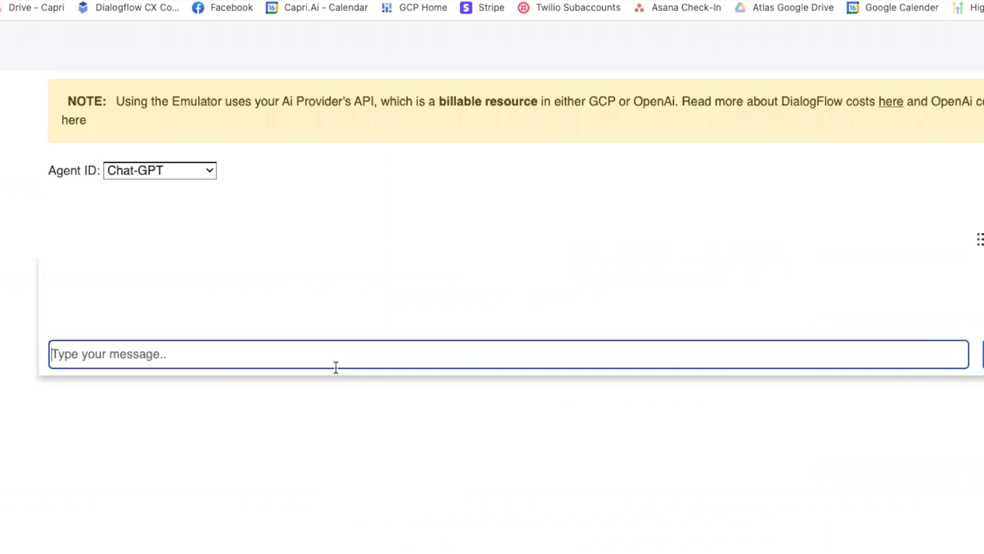
pyautogui.write('hey i need an oil cha')
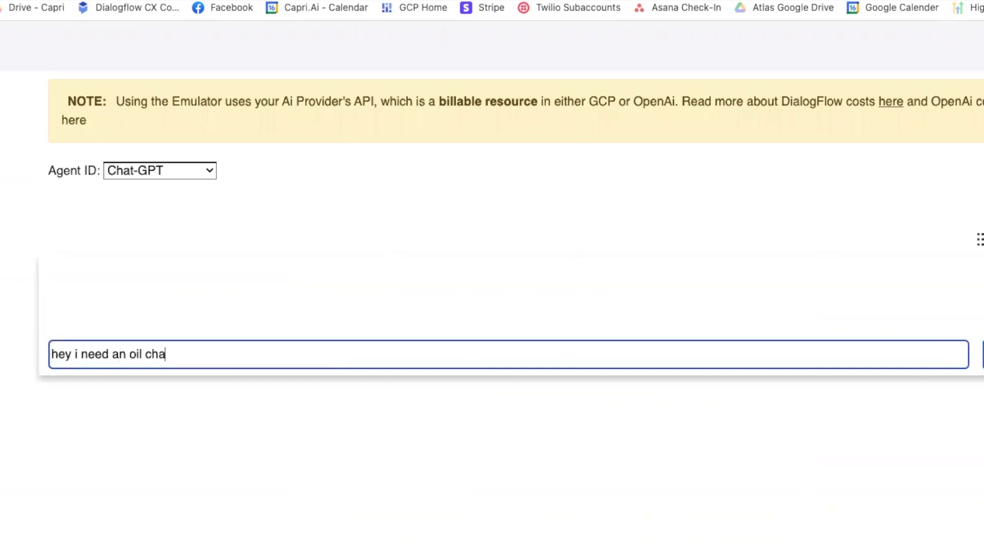
pyautogui.write('nge on a 2004 ford ranger')
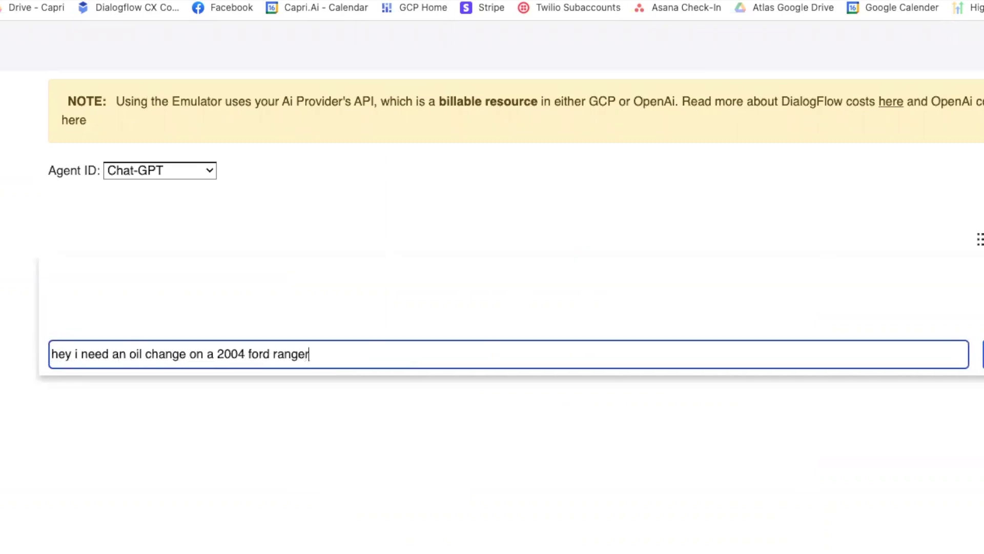
pyautogui.press('Return')
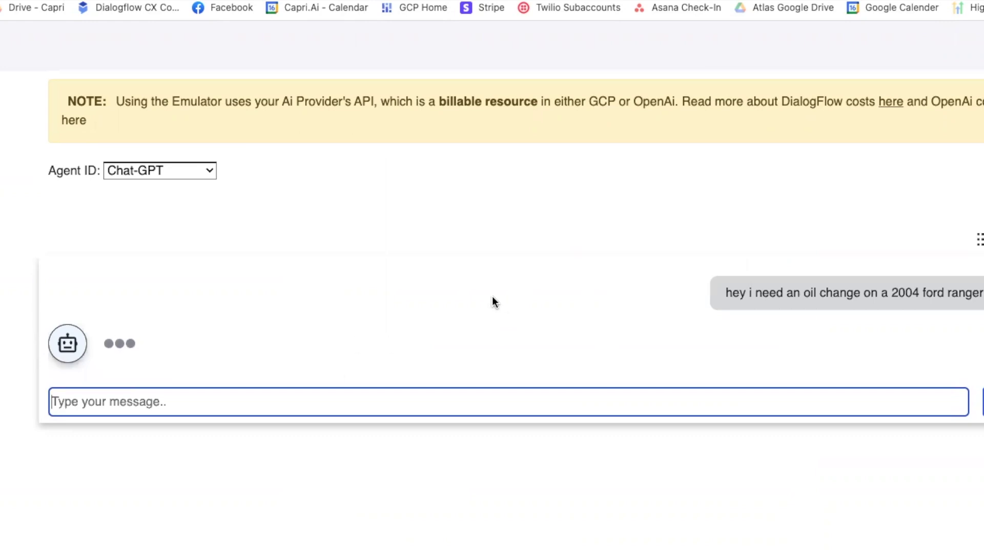
# Correct the agent's oil change reply to 'Sounds good, have you had your Ranger serviced with us in the past?'
pyautogui.moveTo(221, 340); pyautogui.dragTo(363, 340)
pyautogui.click(362, 340)
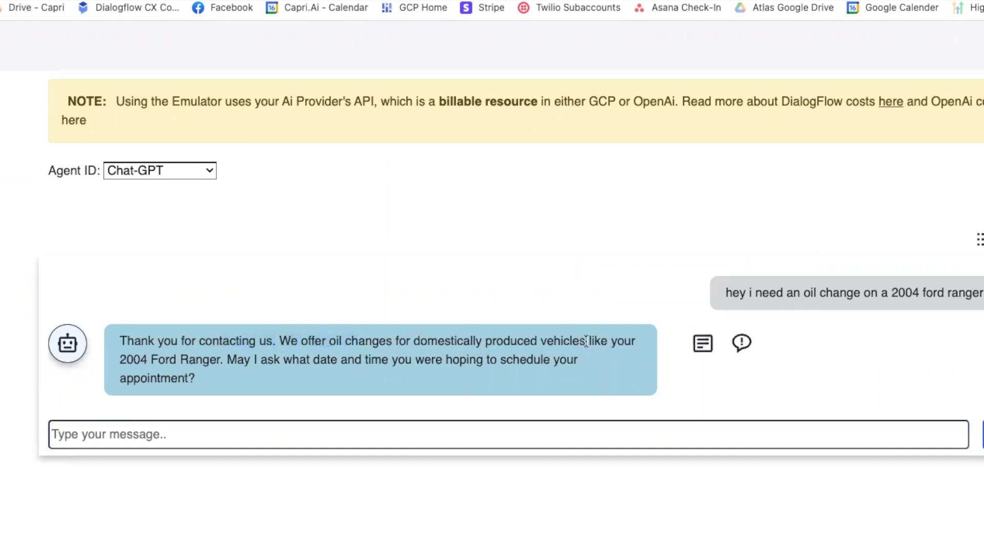
pyautogui.moveTo(281, 359); pyautogui.dragTo(479, 367)
pyautogui.click(479, 367)
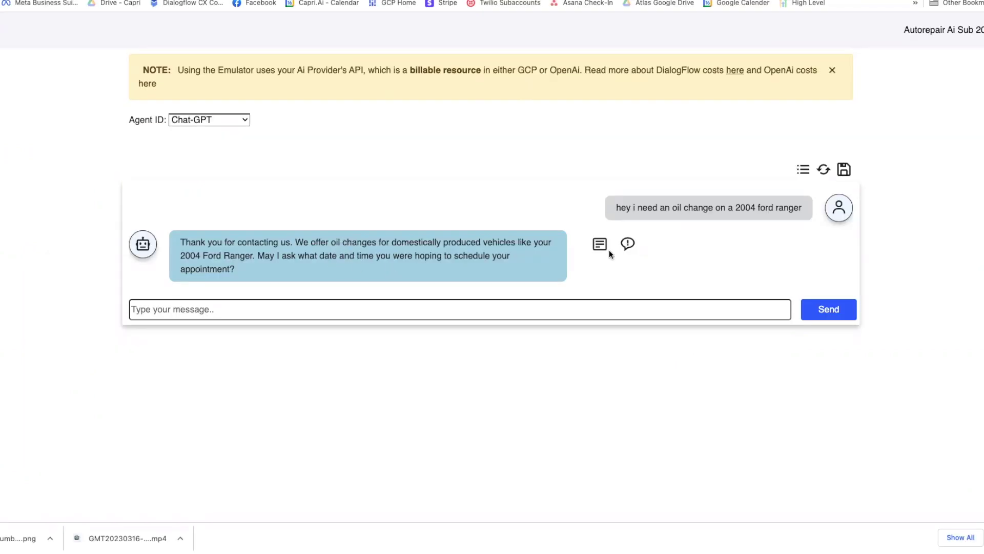
pyautogui.click(627, 244)
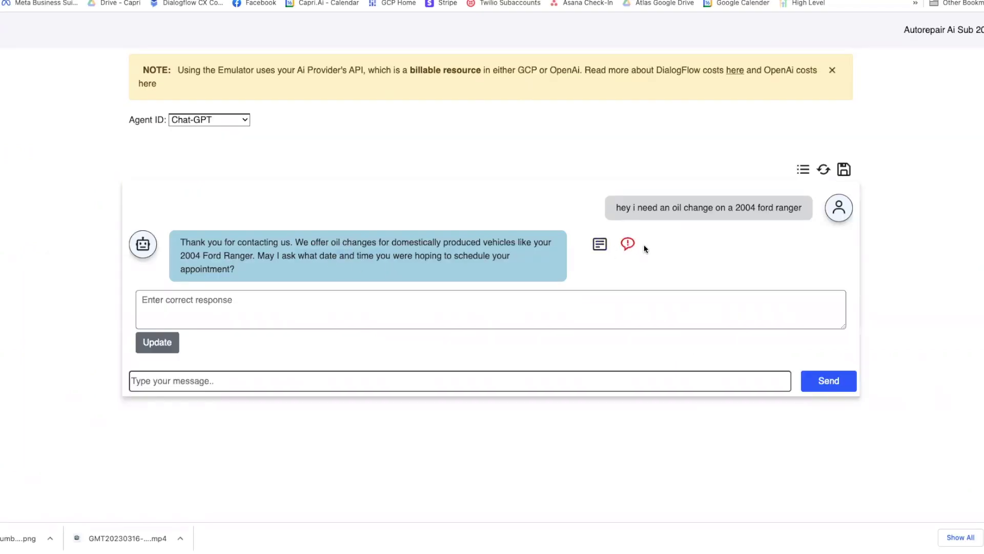
pyautogui.click(302, 300)
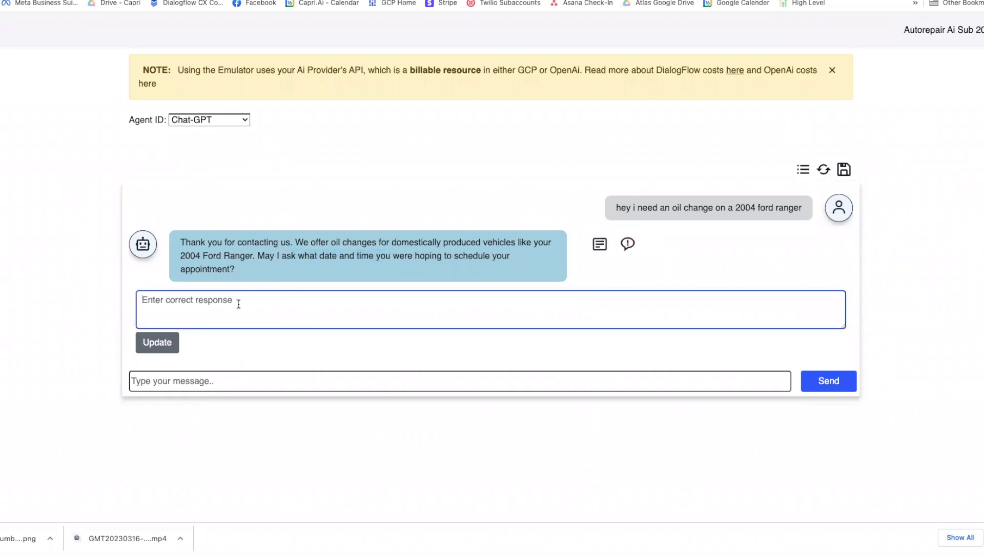
pyautogui.write('Sounds good, have you had your Ranger serviced with us in the past?')
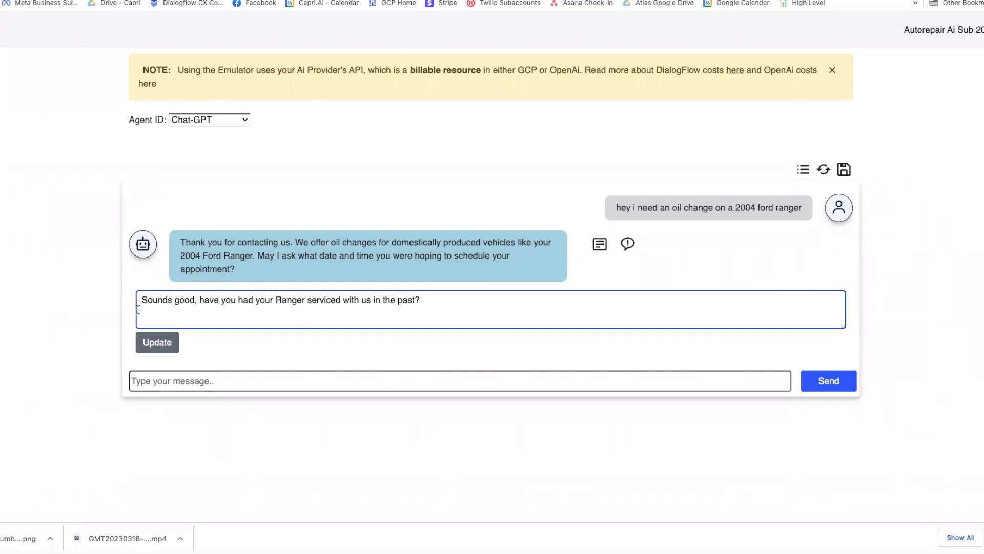
pyautogui.click(153, 342)
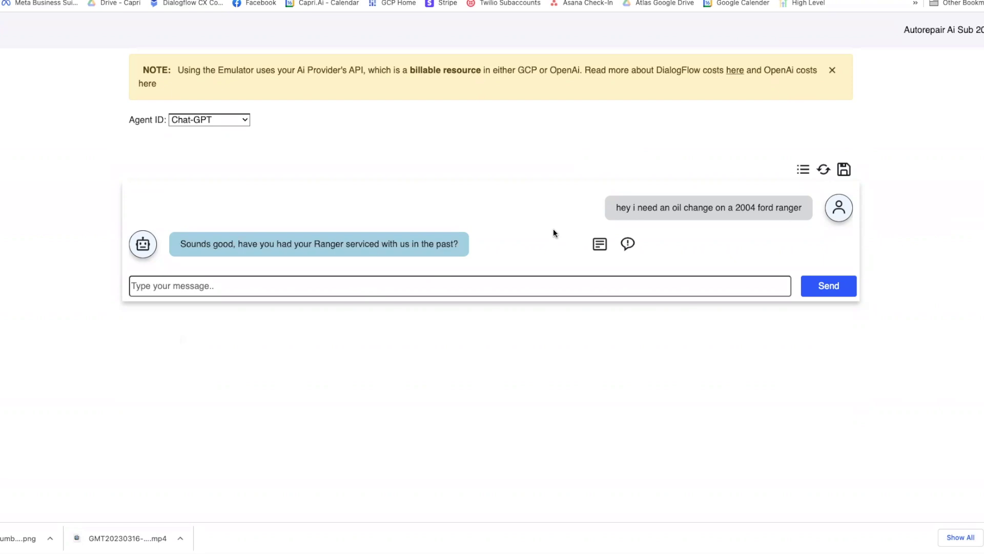
# Save the corrected oil change conversation as an example and restart the Emulator with the Chat-GPT agent
pyautogui.click(844, 170)
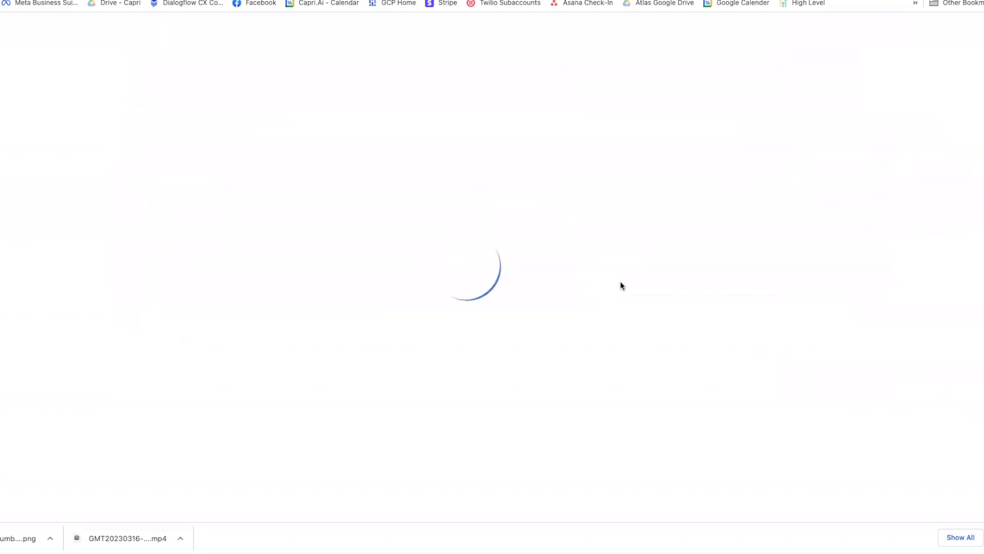
pyautogui.click(565, 60)
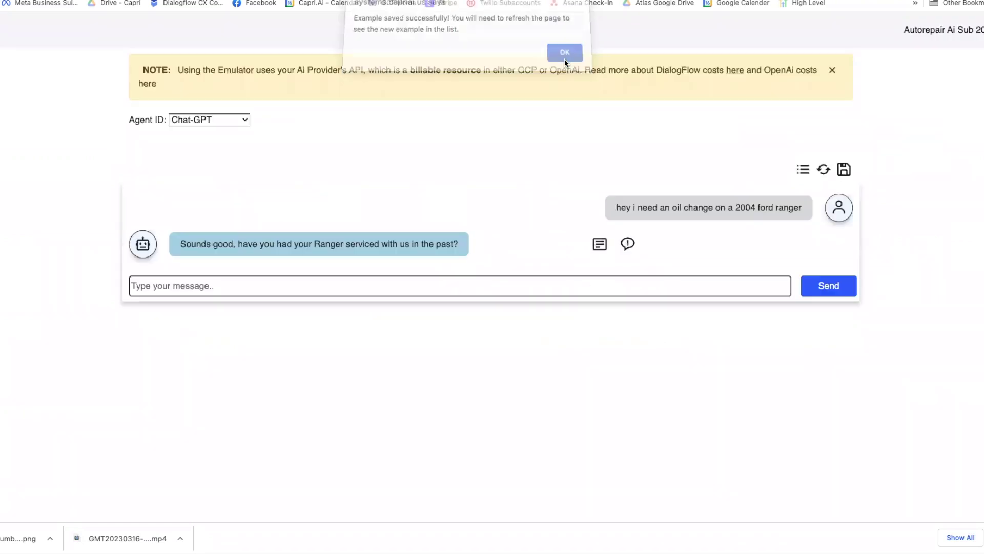
pyautogui.click(824, 169)
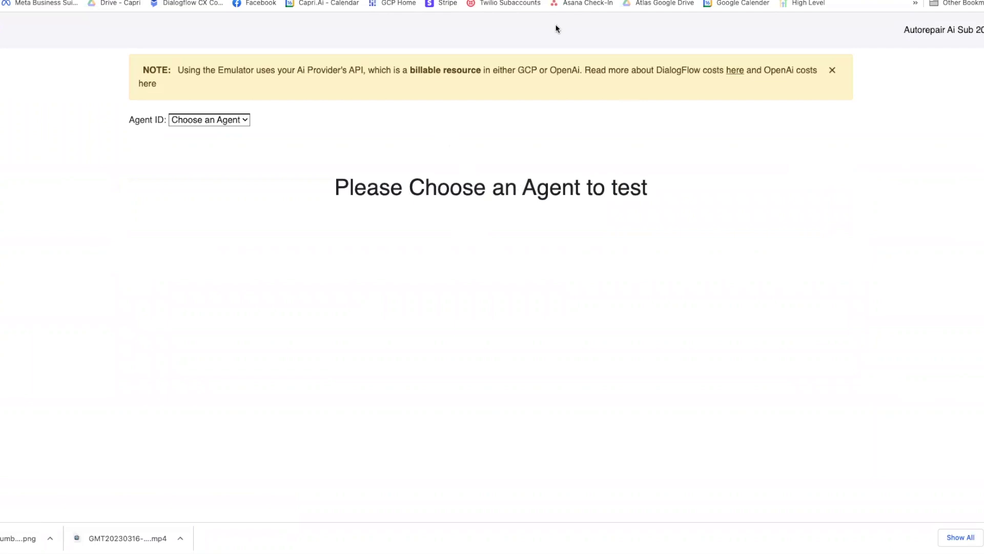
pyautogui.click(245, 122)
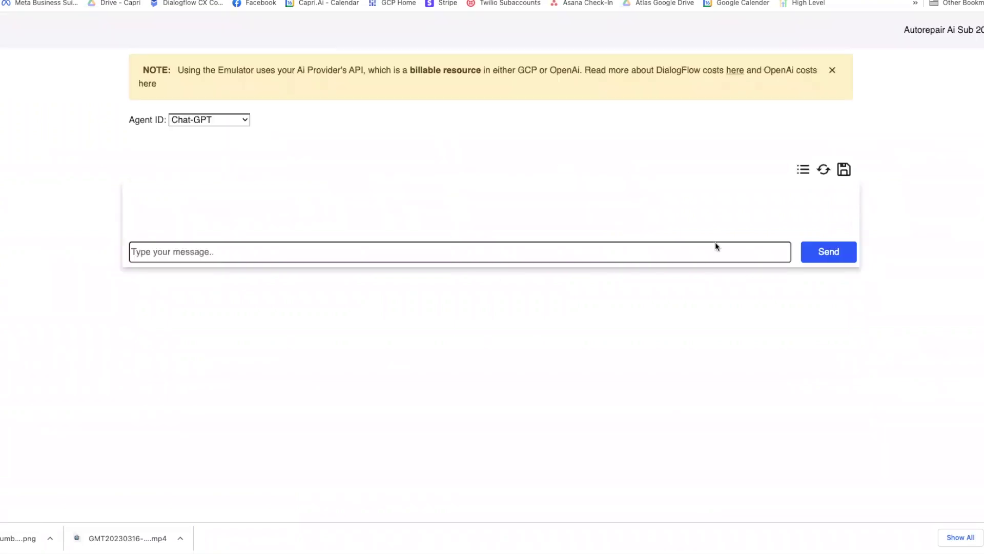
# Review the details and last message of the stored conversation in Saved Sessions
pyautogui.click(803, 169)
pyautogui.click(564, 150)
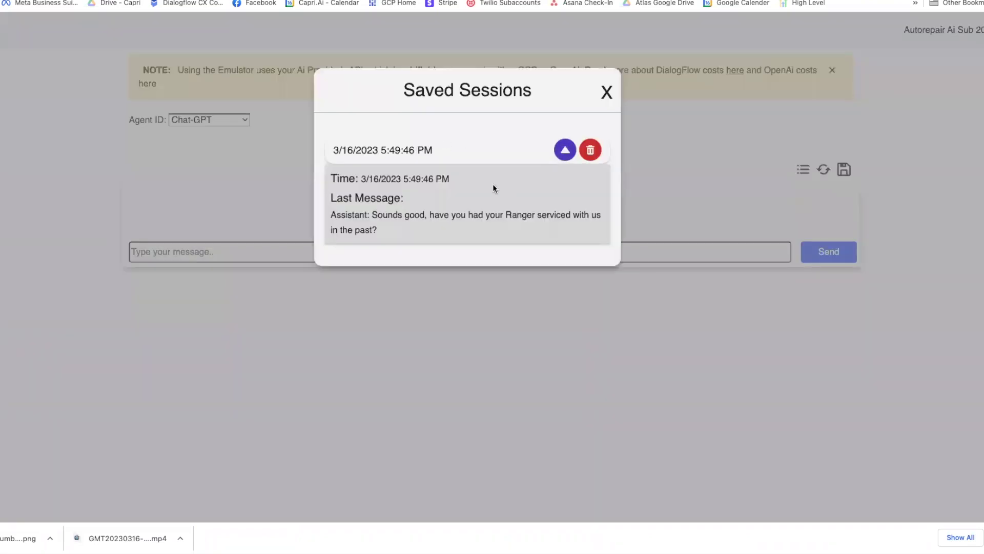
pyautogui.moveTo(378, 218); pyautogui.dragTo(482, 230)
pyautogui.click(482, 231)
pyautogui.click(607, 91)
# Send the agent the test message 'hey i have a 2012 Honda that i need a fluid flush for, can you help?'
pyautogui.click(361, 255)
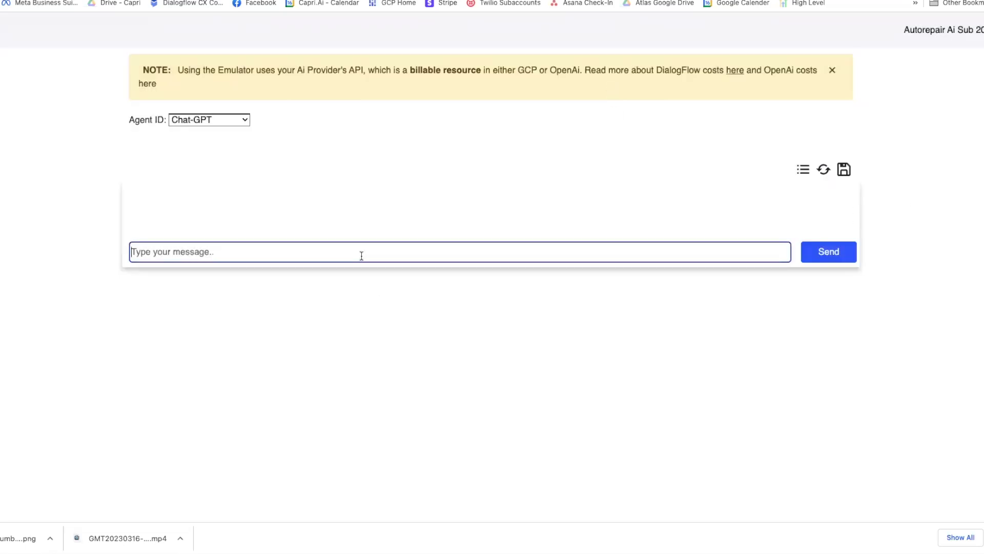
pyautogui.write('hey i have a 2012')
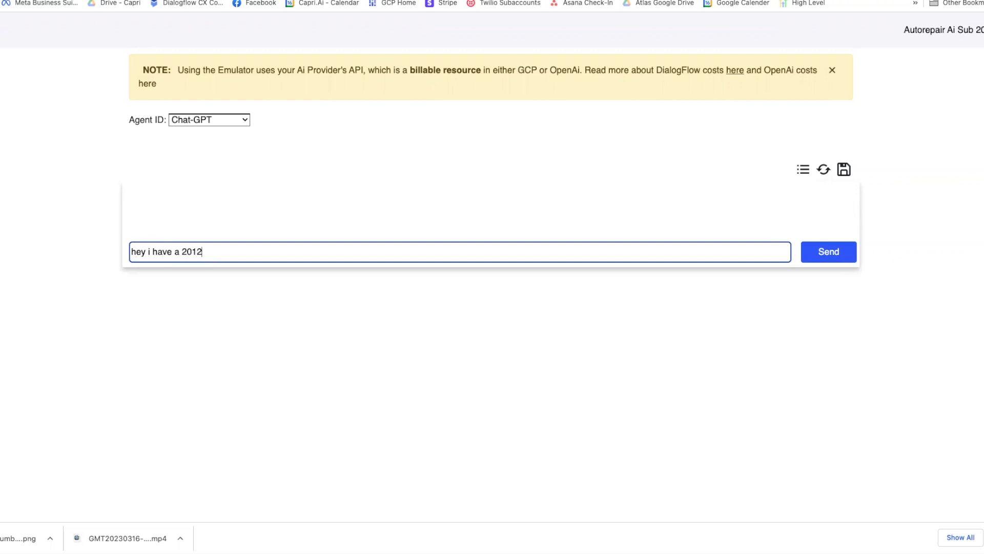
pyautogui.write(' Honda that i need a fluid flush for, can you help?')
pyautogui.press('Return')
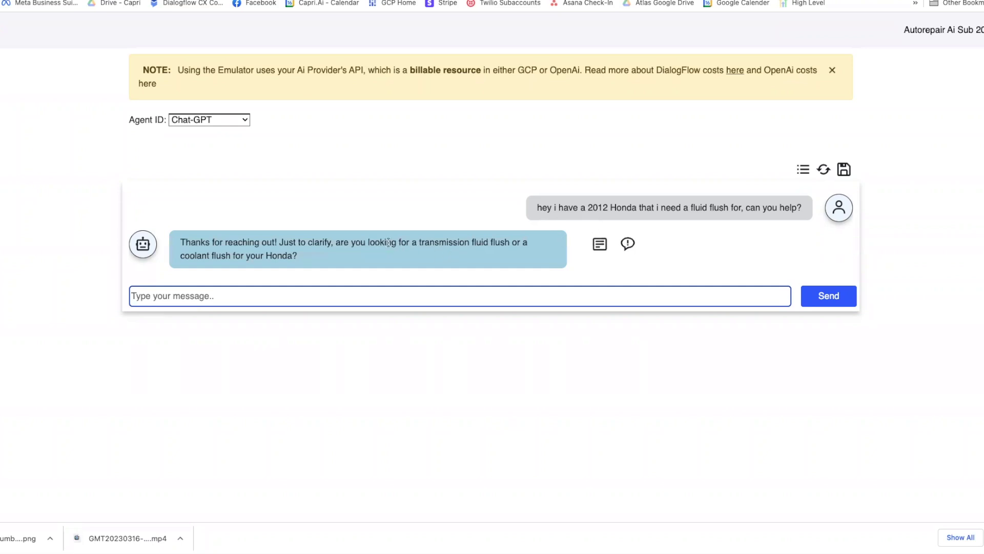
# Correct the Honda reply to 'So sorry, but at this time we actually only service domestic vehicles, so we wouldn't be able to help with your Honda!'
pyautogui.moveTo(307, 242); pyautogui.dragTo(349, 242)
pyautogui.click(349, 243)
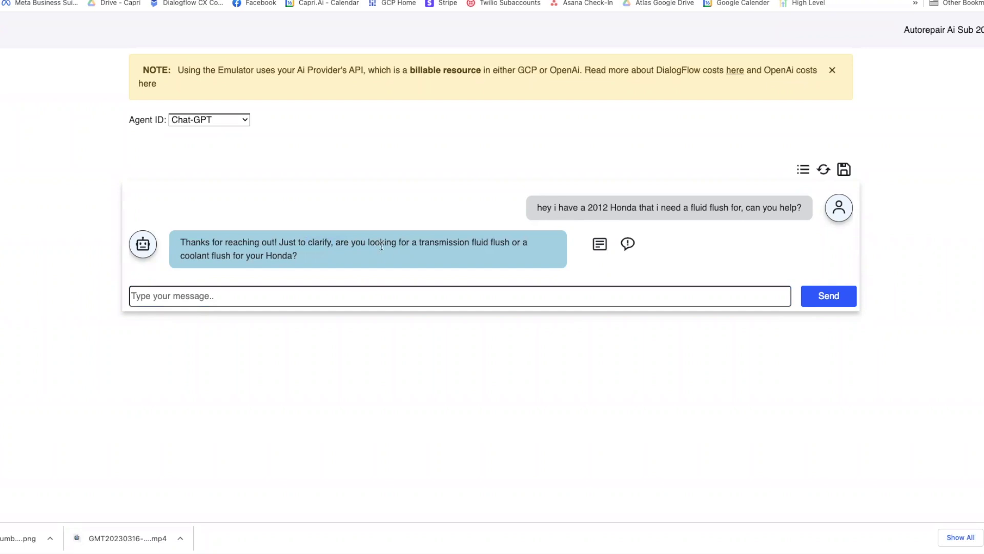
pyautogui.moveTo(472, 243); pyautogui.dragTo(498, 251)
pyautogui.click(627, 244)
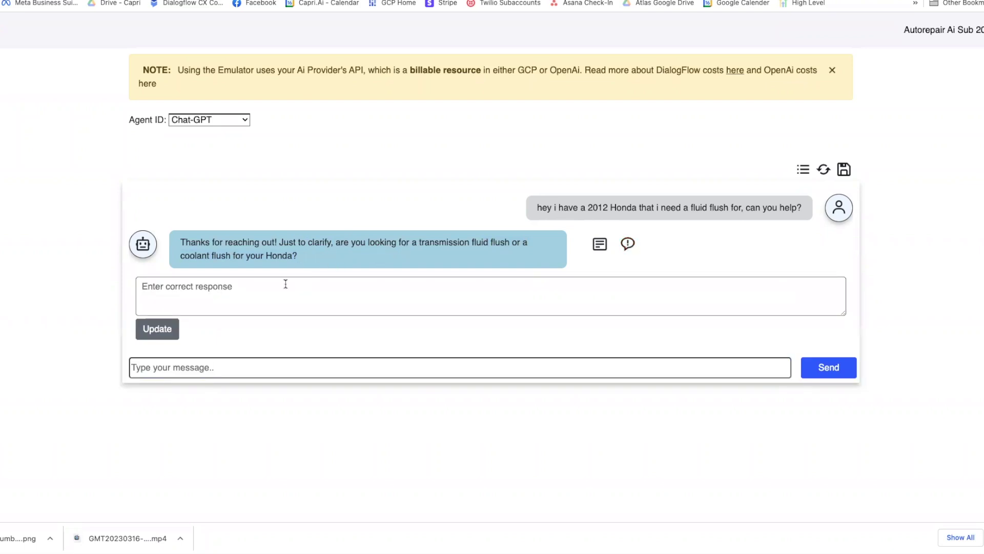
pyautogui.click(264, 285)
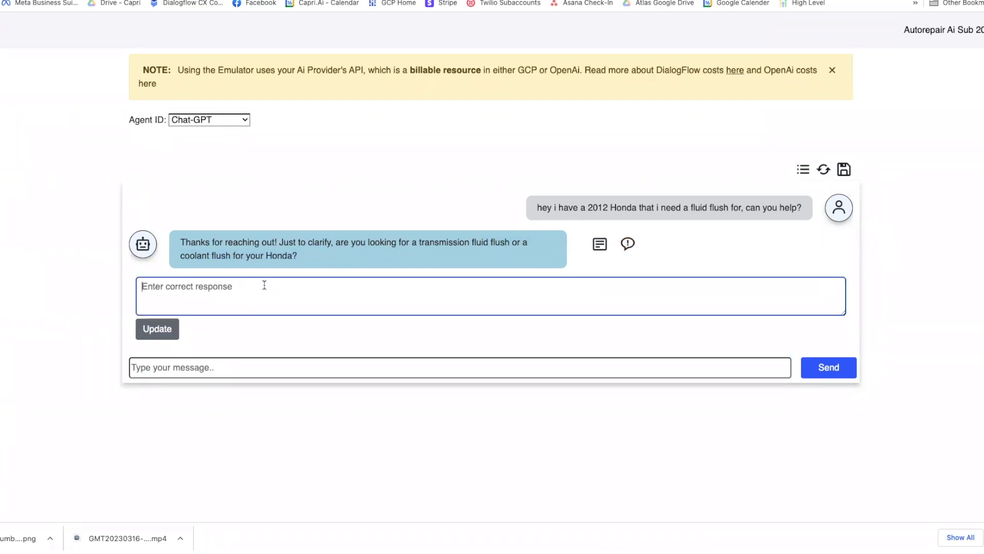
pyautogui.write('So sorry, b')
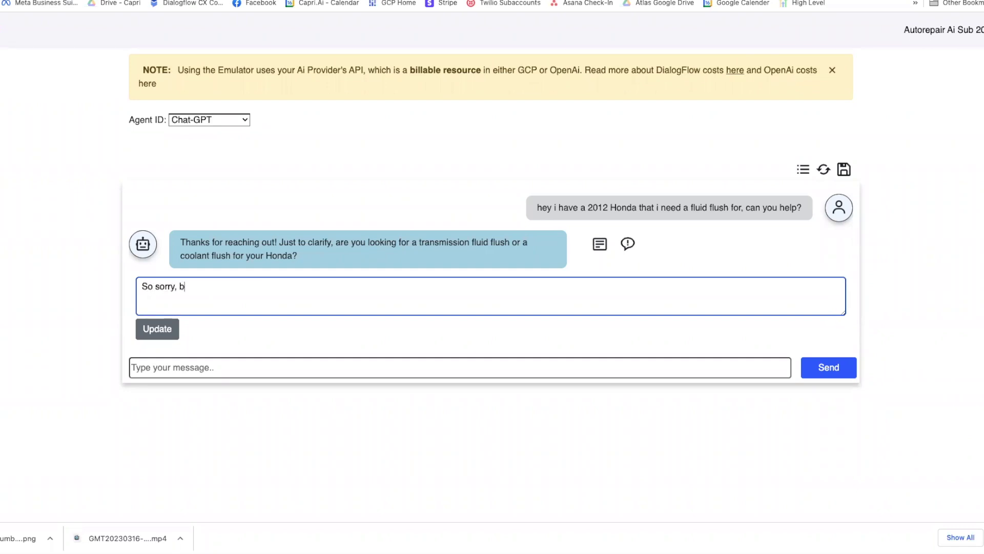
pyautogui.write('ut at this time we actually only service ')
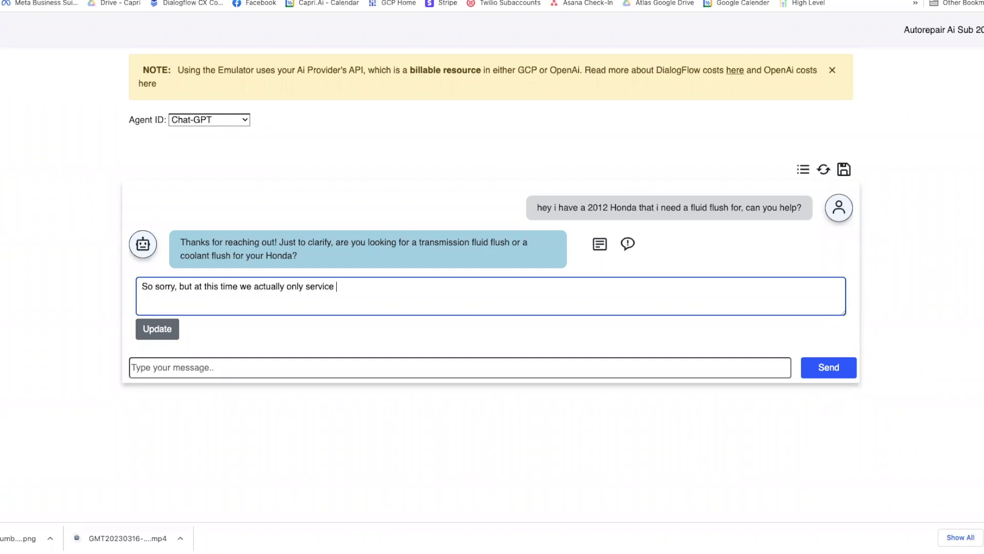
pyautogui.write('domestic vehicles, so we w')
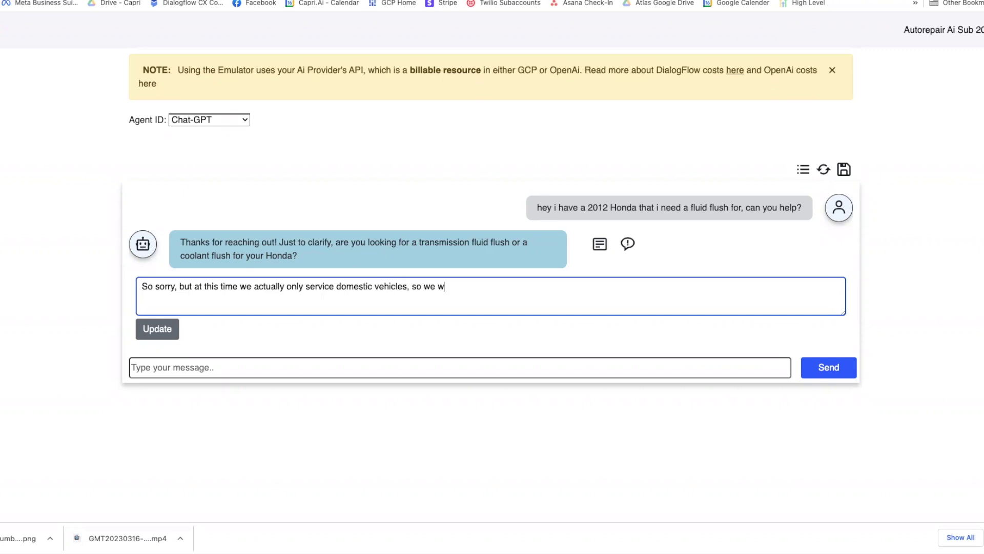
pyautogui.write("ouldn't be able to help with your Honda!")
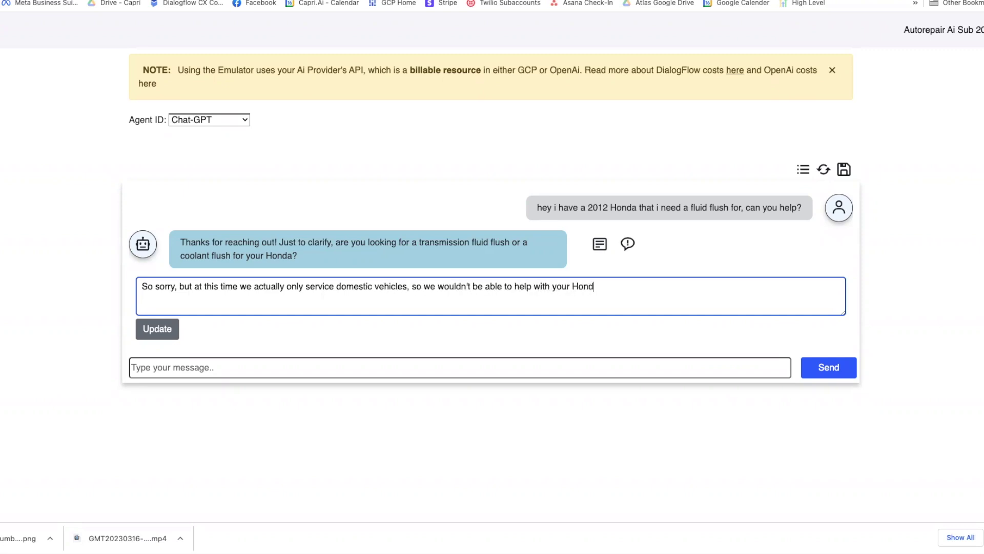
pyautogui.click(158, 329)
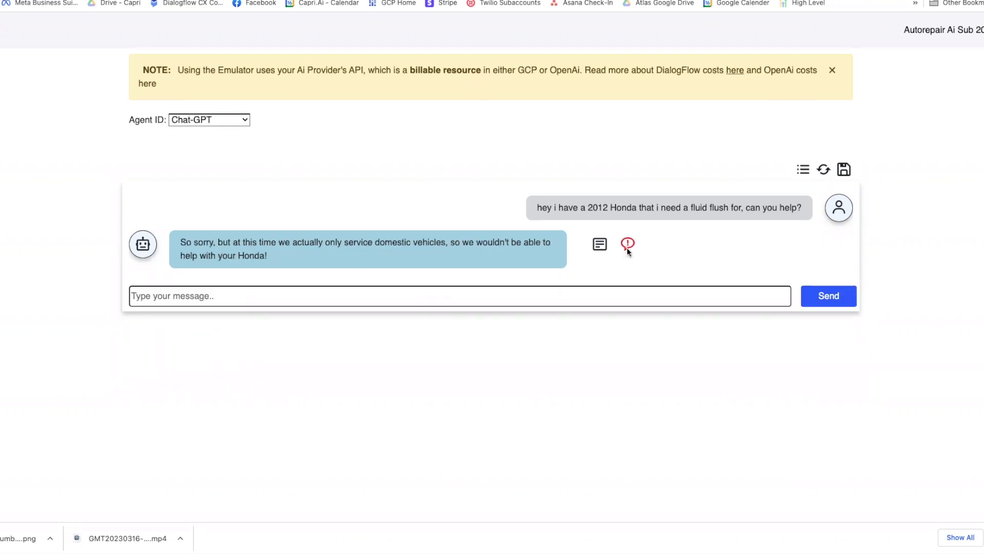
# Save the corrected Honda conversation as an example and reset the chat to an empty session
pyautogui.click(844, 170)
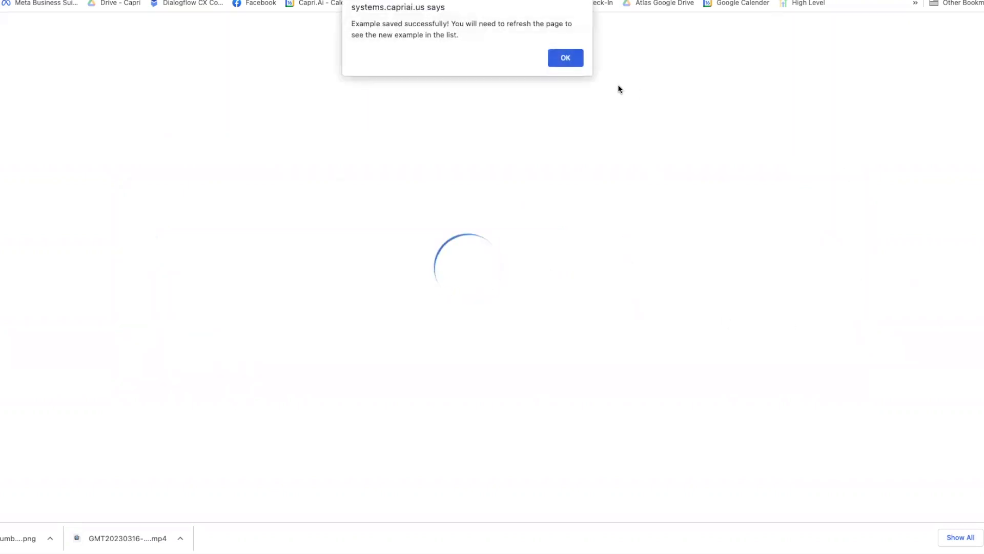
pyautogui.click(561, 58)
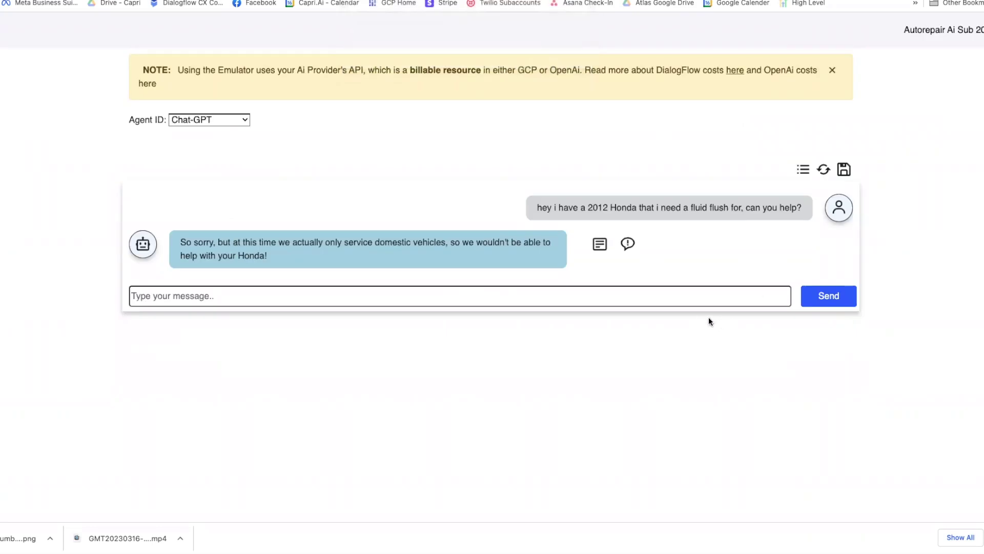
pyautogui.click(824, 170)
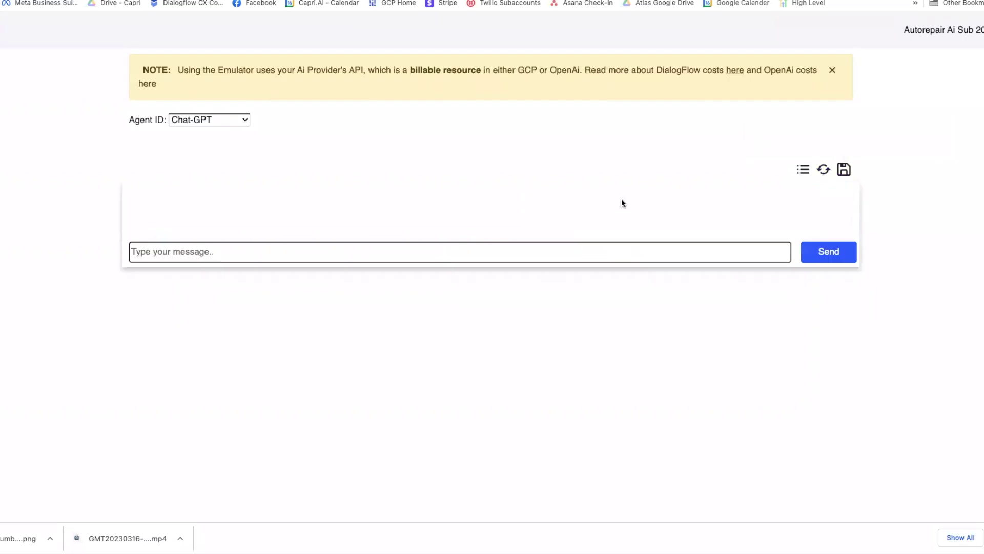
# Send the agent the test message 'i have a 2012 Ford Escape the service engine light just came on'
pyautogui.click(408, 255)
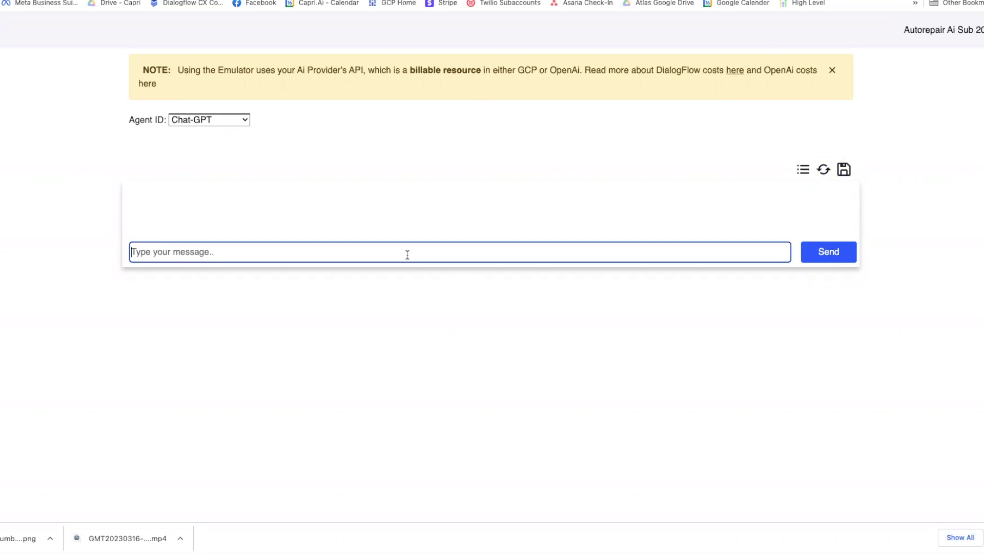
pyautogui.write('i have a 2012 Ford Escape')
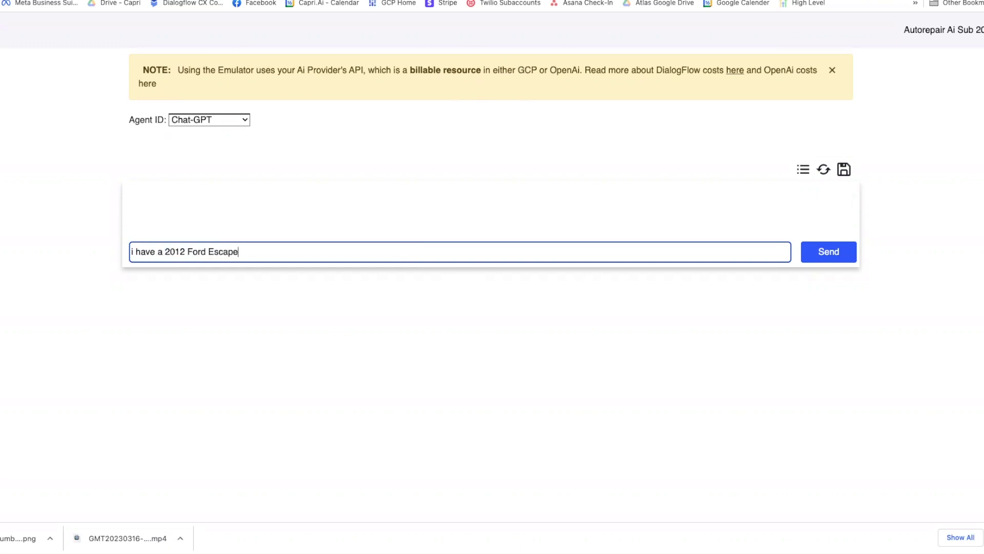
pyautogui.write(' the service engine light just came on')
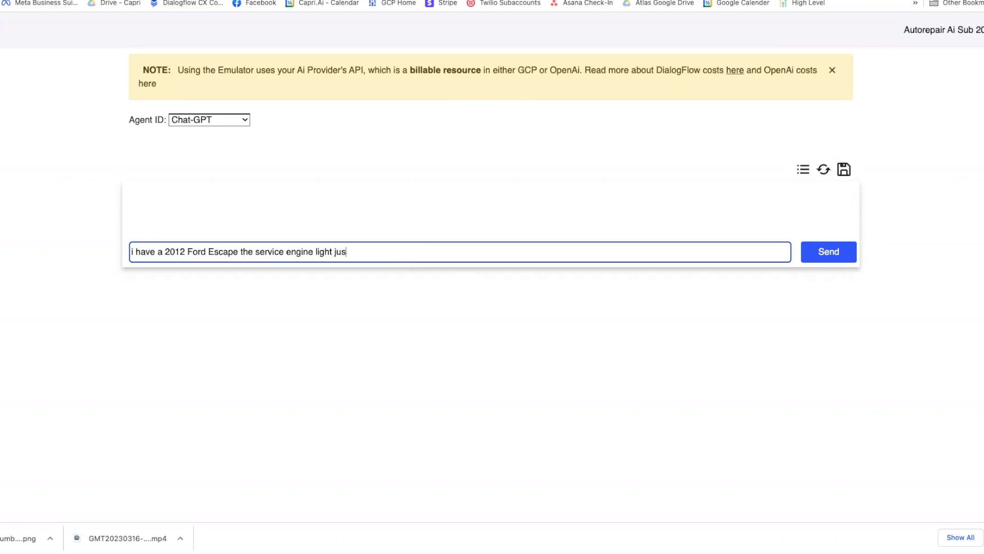
pyautogui.press('Return')
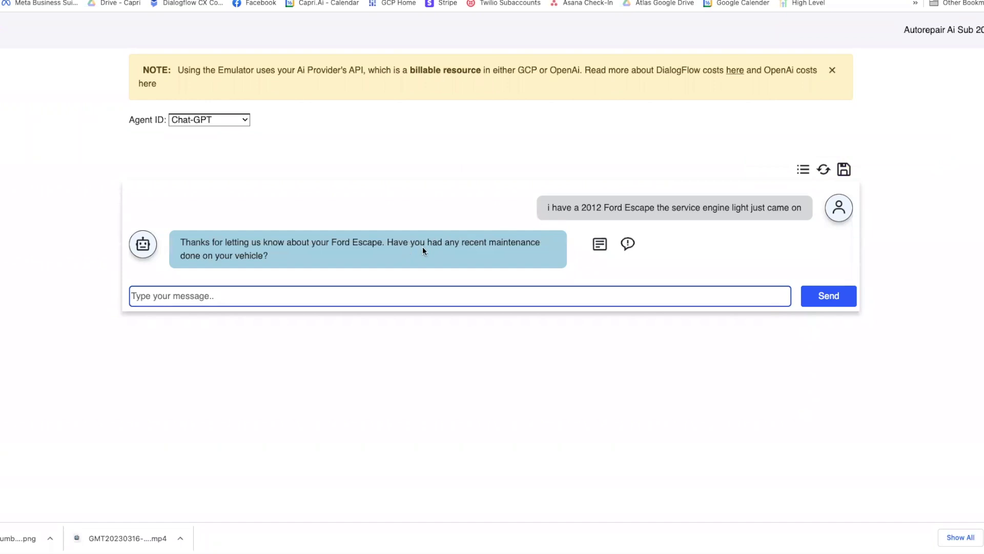
# Answer the agent's recent maintenance question with 'no it just came on randomly while i was driving the other day'
pyautogui.moveTo(427, 242); pyautogui.dragTo(441, 251)
pyautogui.click(441, 250)
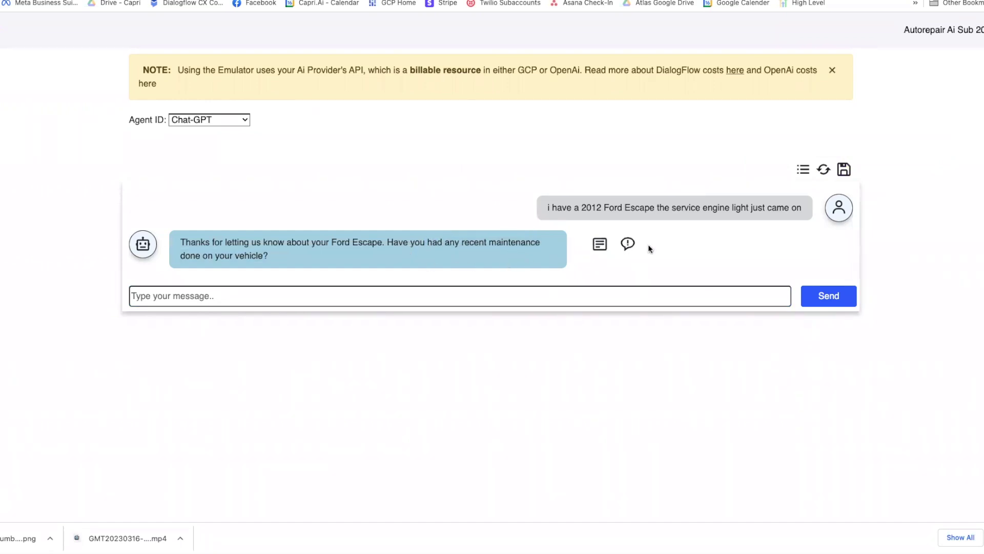
pyautogui.click(531, 293)
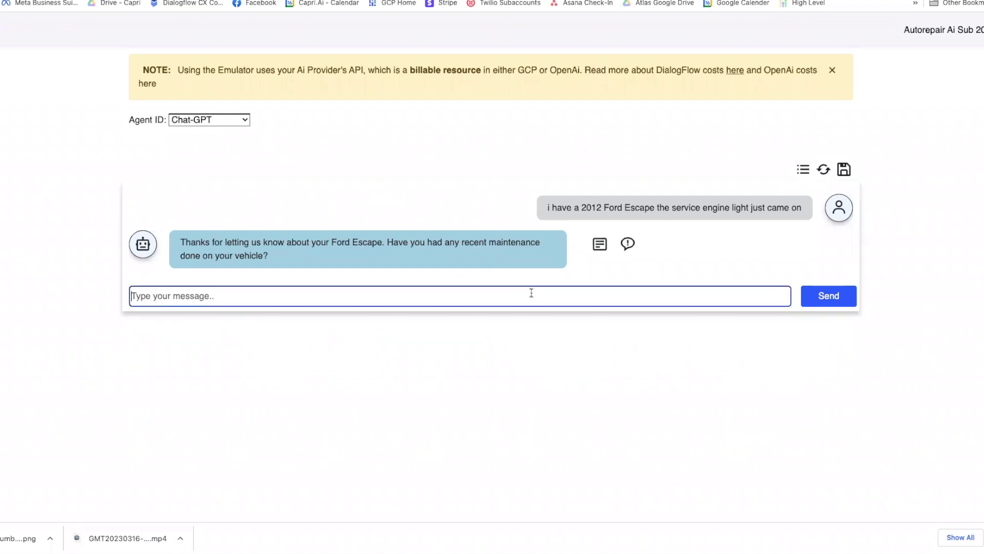
pyautogui.write('no it just came on randomly while i was driving the other day')
pyautogui.press('Return')
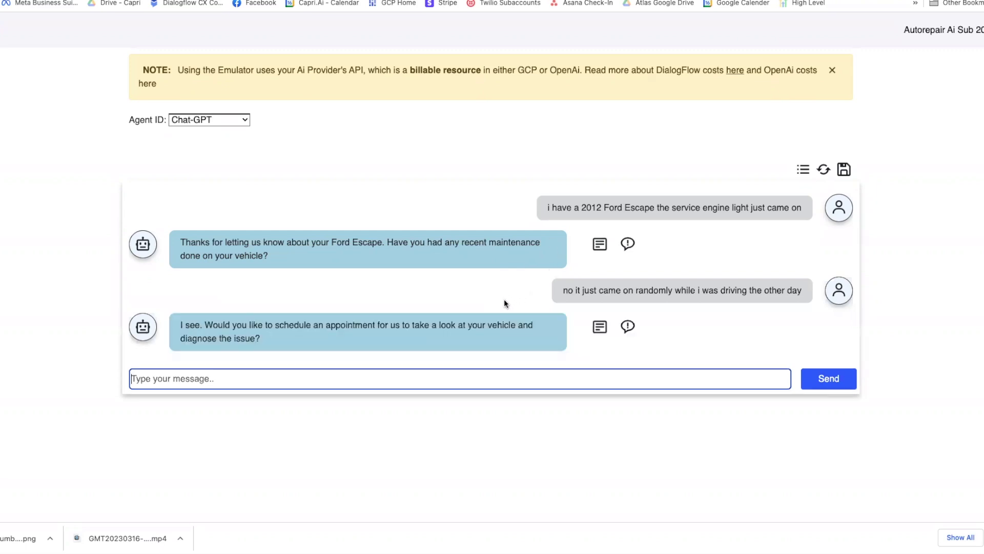
# Correct the agent's last reply to 'Got it, let's go ahead and get you in the shop to take a look. What day would work best for you?'
pyautogui.moveTo(285, 326); pyautogui.dragTo(338, 328)
pyautogui.click(558, 334)
pyautogui.moveTo(413, 325); pyautogui.dragTo(425, 337)
pyautogui.click(424, 337)
pyautogui.click(627, 327)
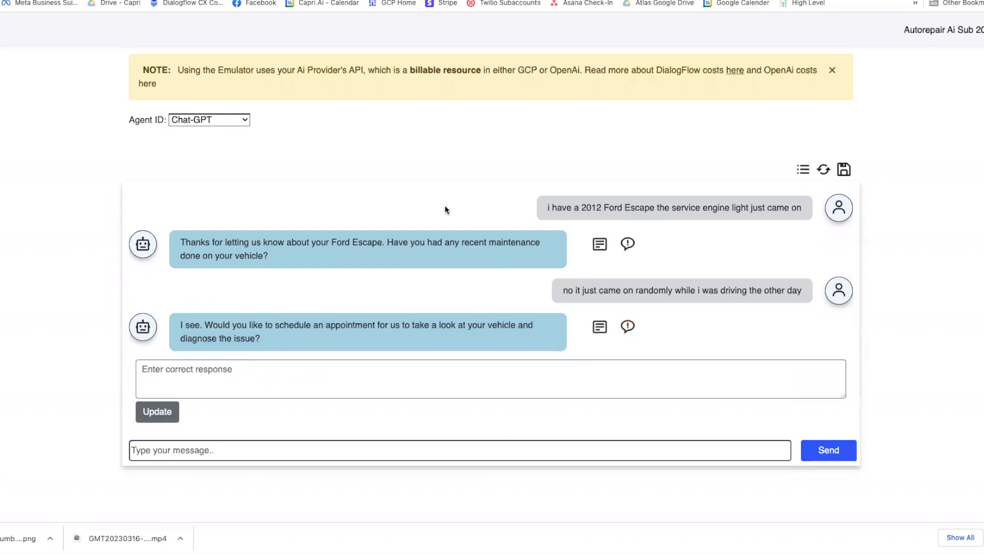
pyautogui.click(190, 379)
pyautogui.write("Got it, let's go a")
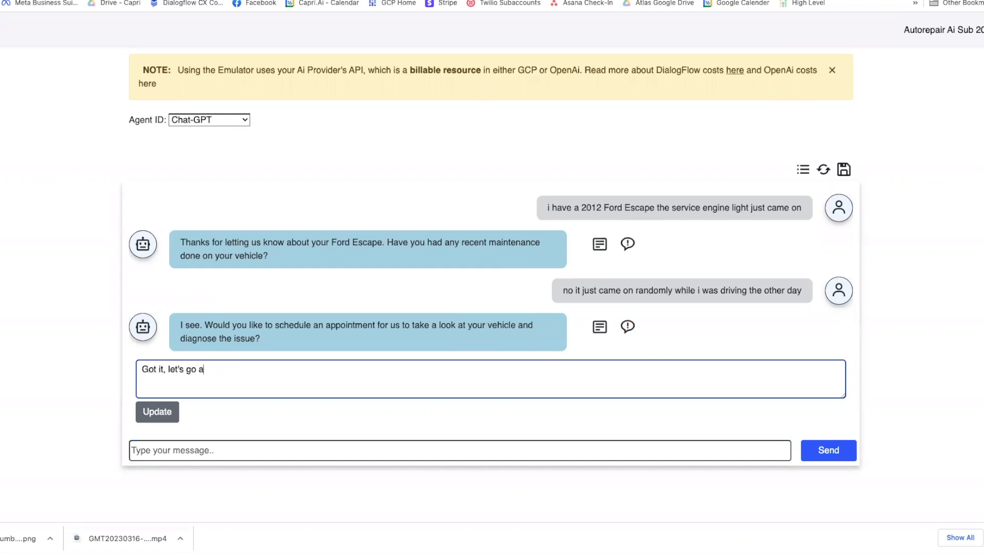
pyautogui.write('head and get you in the sho')
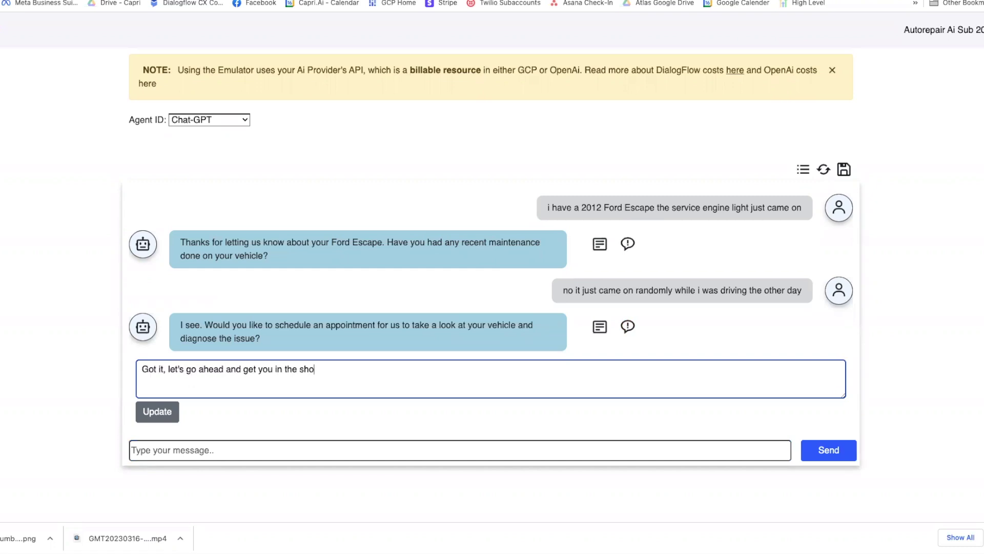
pyautogui.write('p to take a look. What day would work best for you?')
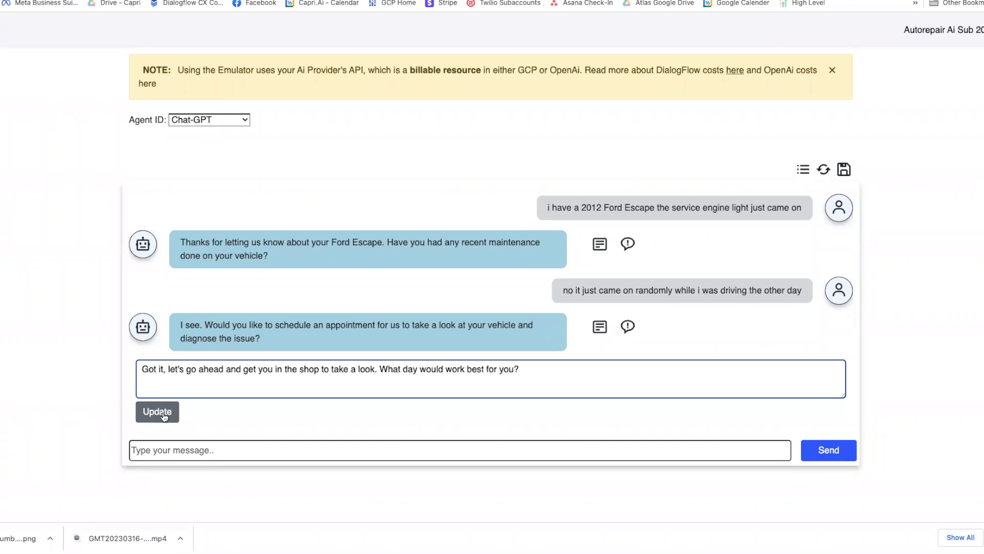
pyautogui.click(159, 413)
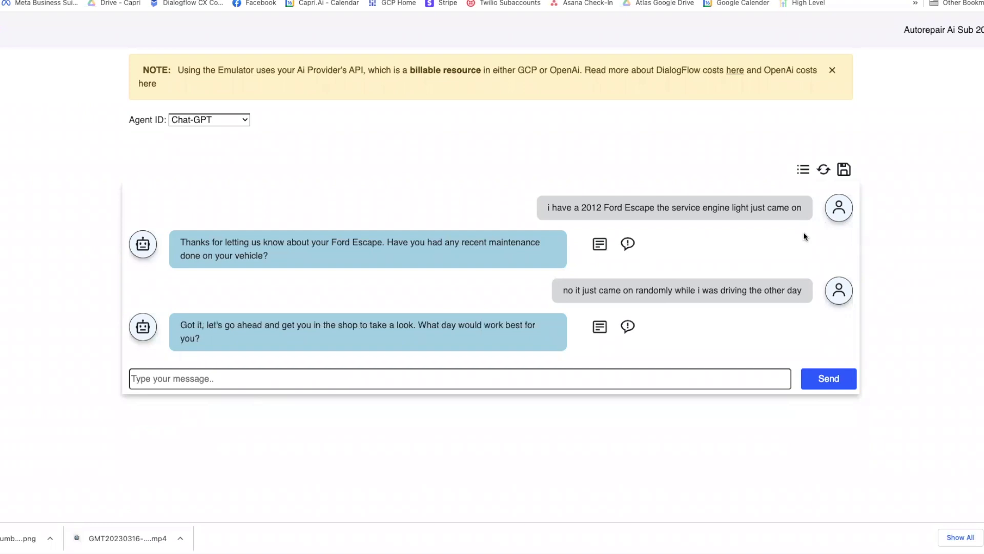
# Save the corrected Ford Escape conversation as an example, and reload the Emulator with the Chat-GPT agent selected
pyautogui.click(844, 169)
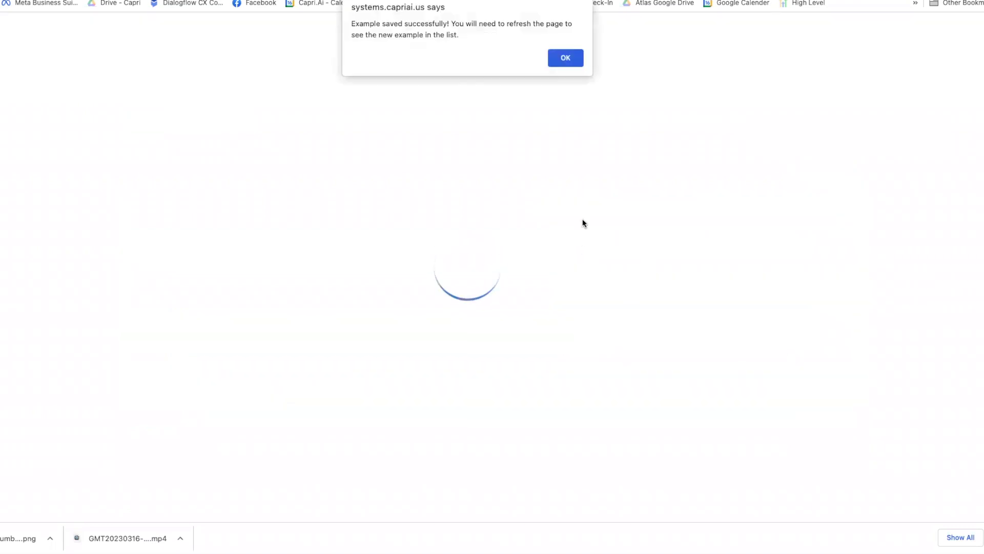
pyautogui.click(565, 59)
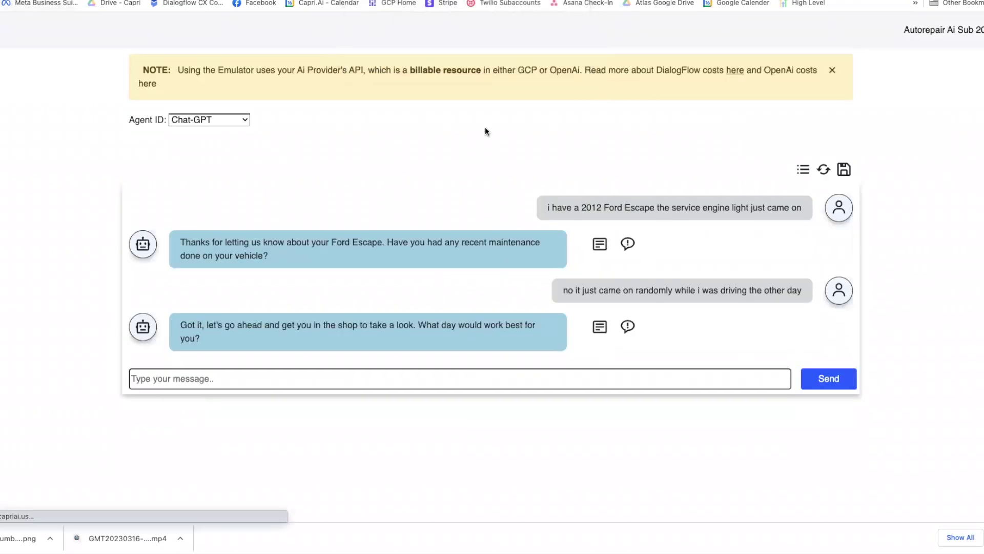
pyautogui.click(220, 120)
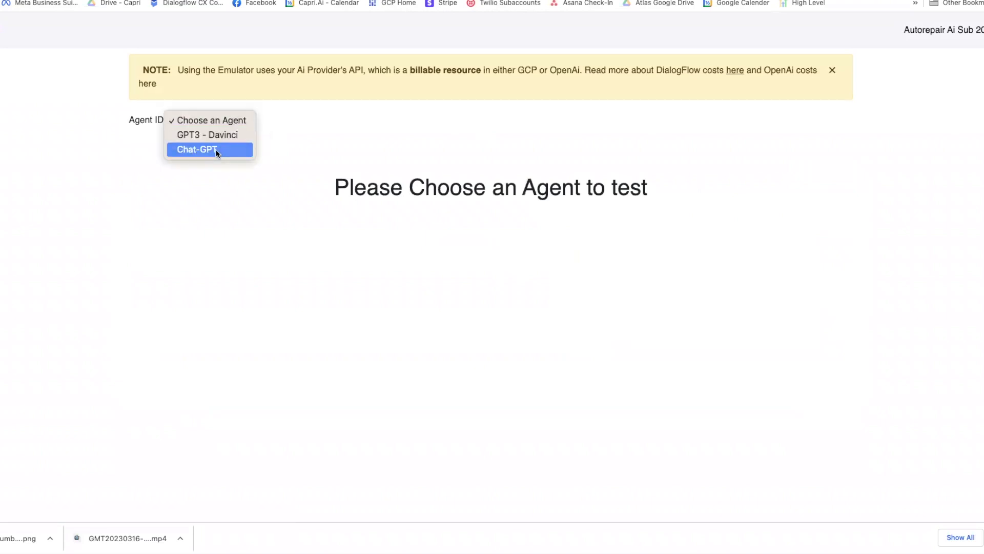
pyautogui.click(216, 149)
# Review the last message of each saved session in the agent's example list
pyautogui.click(806, 171)
pyautogui.click(565, 150)
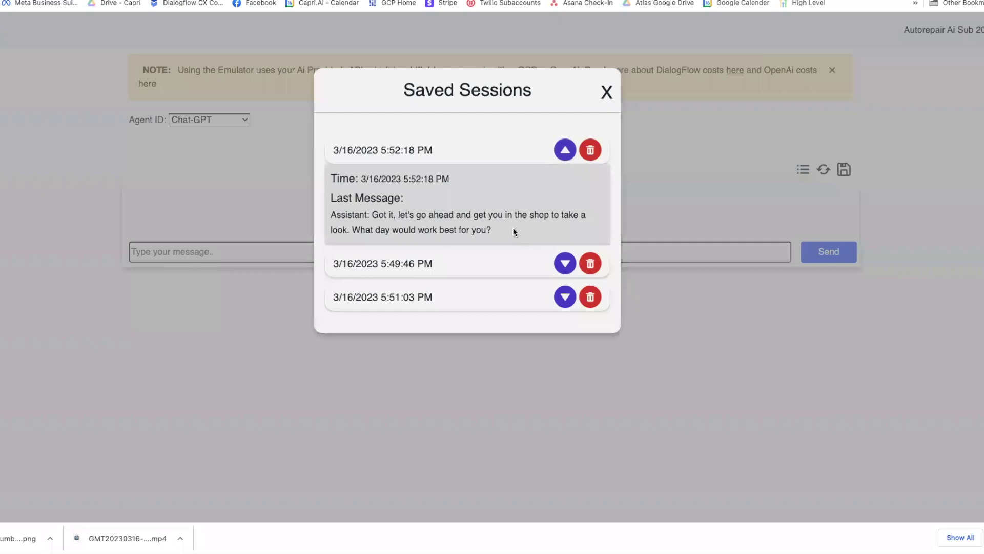
pyautogui.moveTo(428, 218); pyautogui.dragTo(540, 231)
pyautogui.click(565, 263)
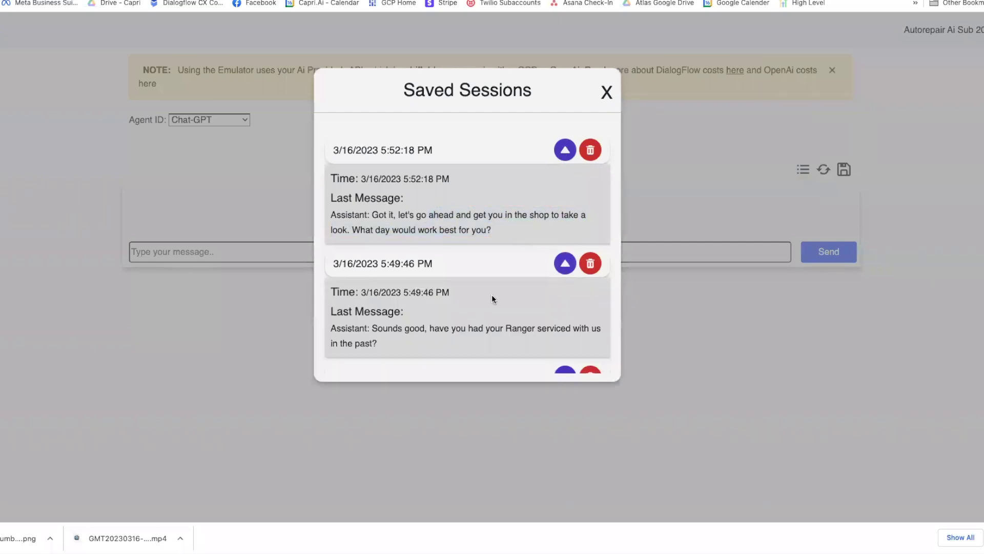
pyautogui.scroll(-1, 553, 317)
pyautogui.click(565, 345)
pyautogui.scroll(-3, 521, 324)
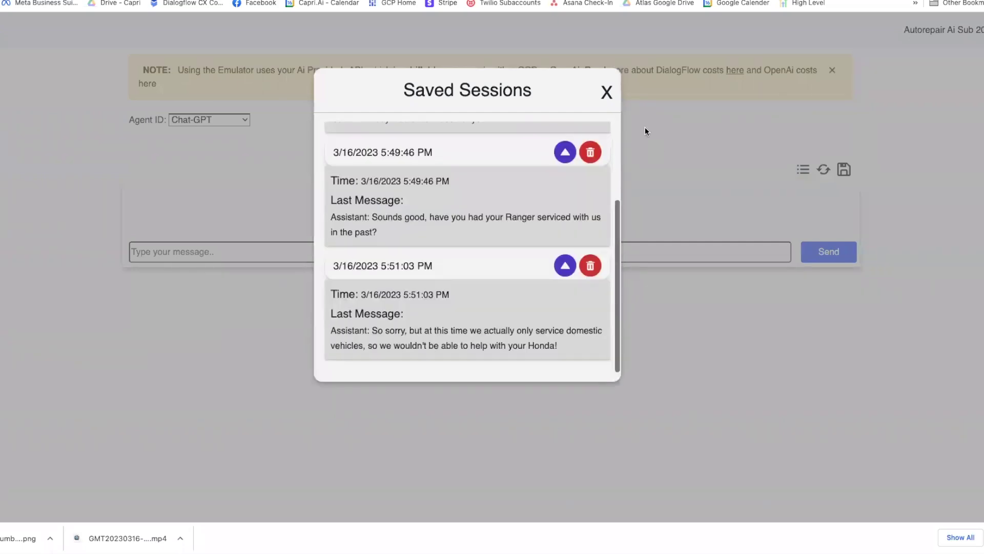
pyautogui.click(608, 100)
# Send the agent the test message 'service light just came on for my Jeep Grand Cherokee 2020'
pyautogui.click(422, 258)
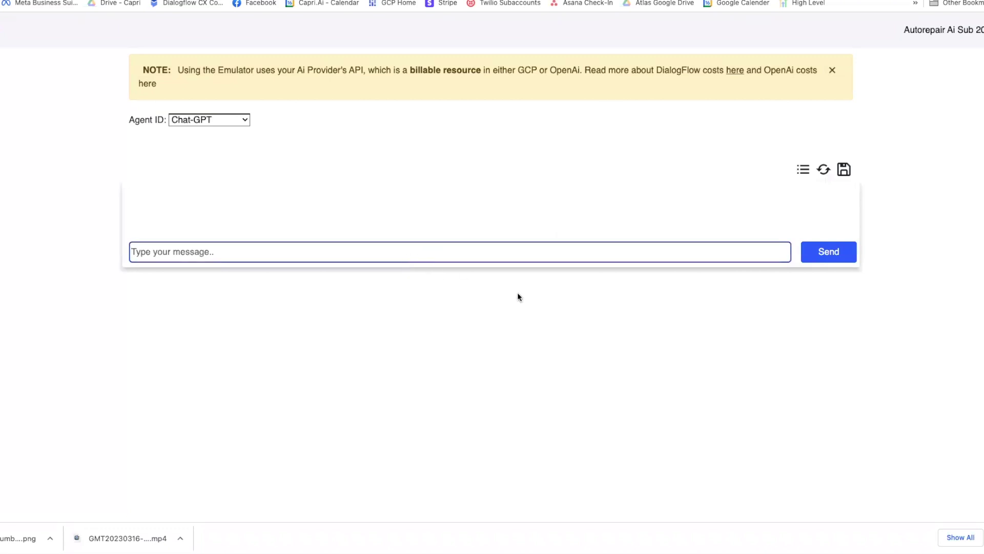
pyautogui.write('service light just came on for my ')
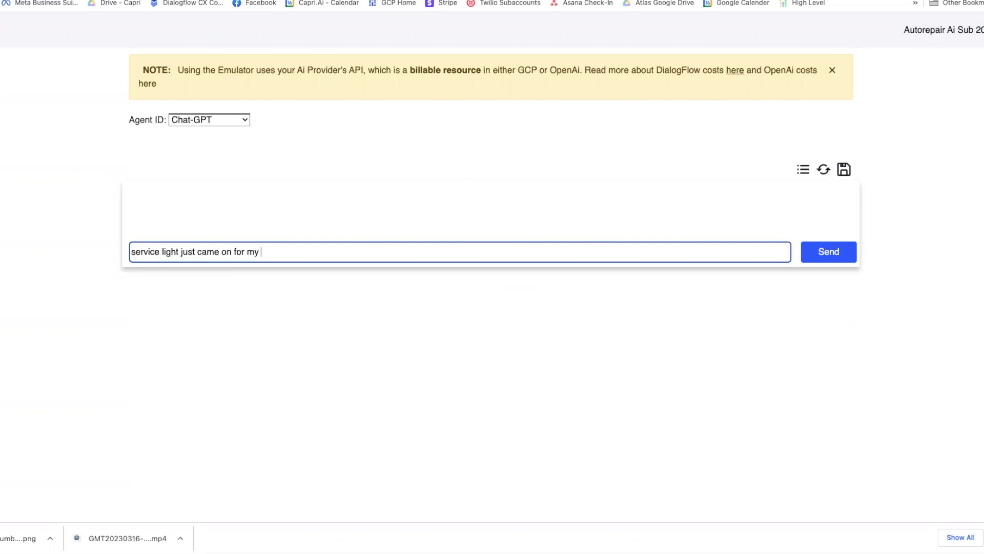
pyautogui.write('Jeep Grand Checrokee 2020')
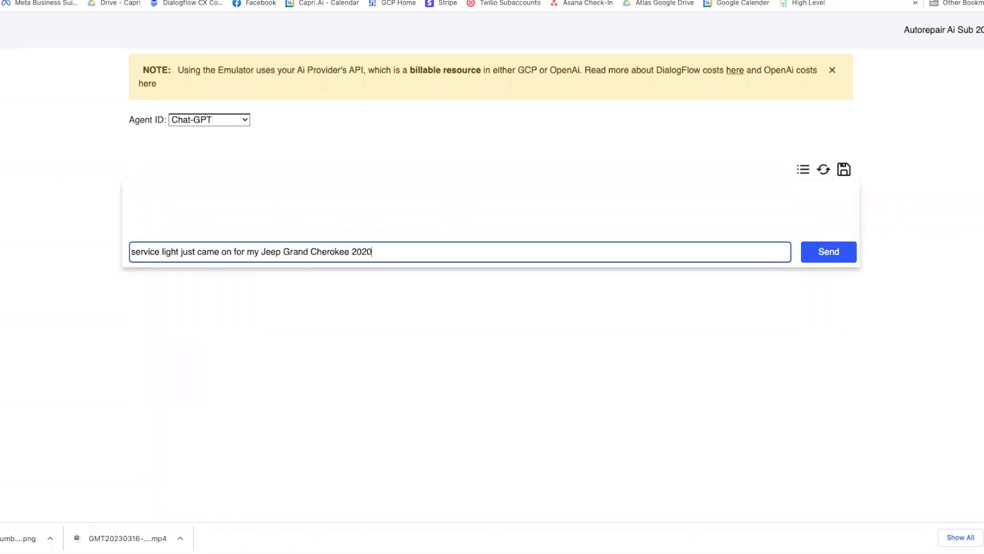
pyautogui.press('Return')
pyautogui.moveTo(781, 207); pyautogui.dragTo(801, 206)
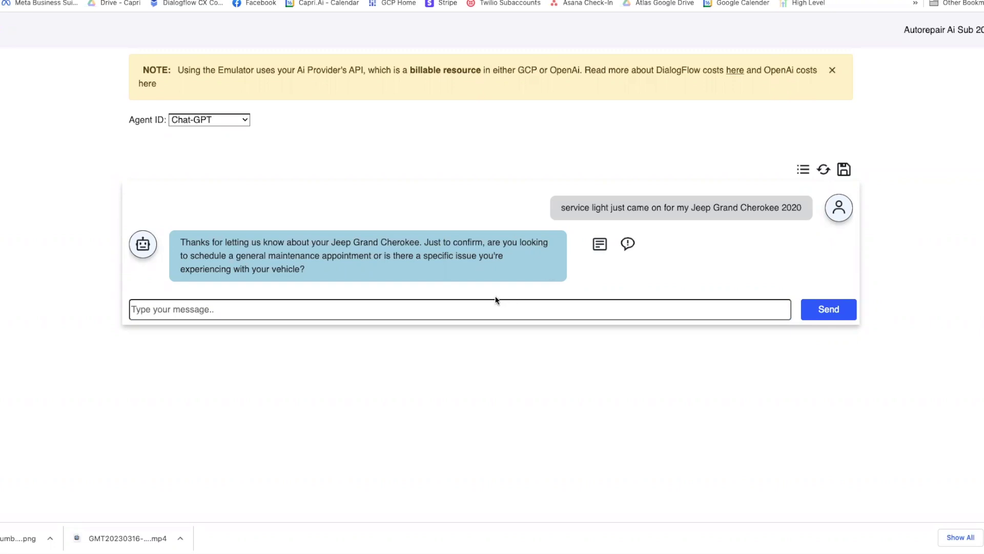
# Answer the agent's question with 'i just dont know why the service light came on?' and read its reply
pyautogui.click(500, 314)
pyautogui.write('i just dont know why the service light came on?')
pyautogui.press('Return')
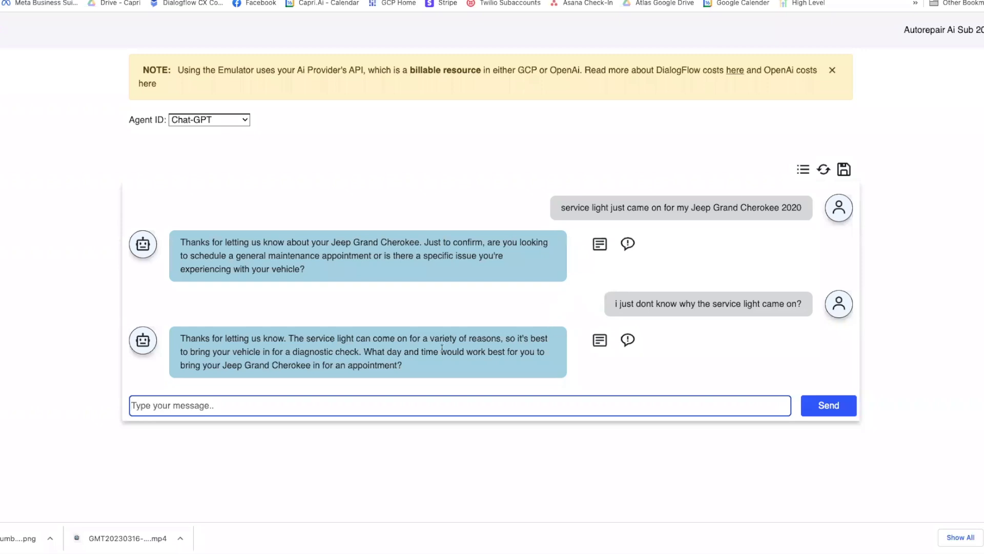
pyautogui.moveTo(253, 338); pyautogui.dragTo(347, 365)
pyautogui.click(349, 351)
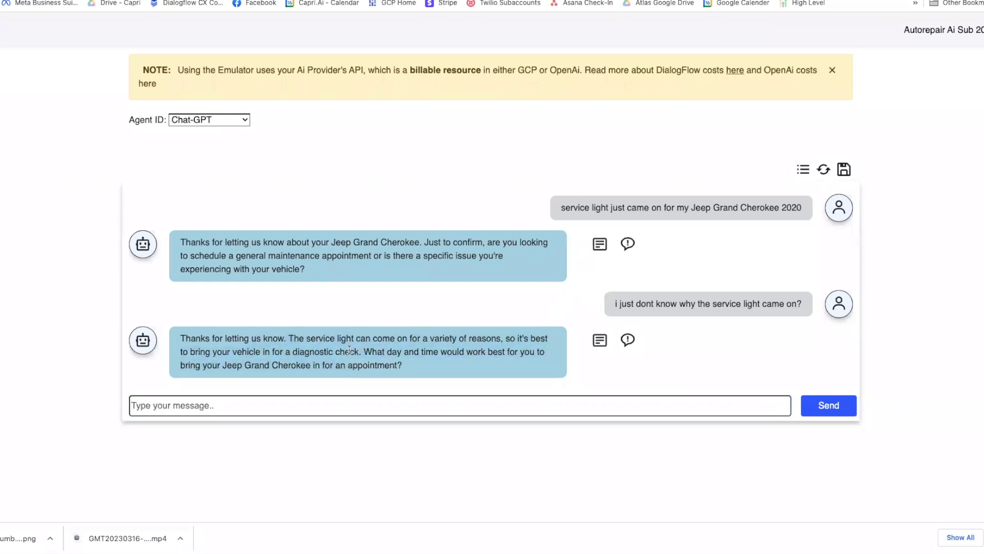
# Correct the first reply to 'Understood, have you had a chance to do a code read or take it anywhere to find out why the light might have come on?'
pyautogui.click(628, 243)
pyautogui.click(312, 308)
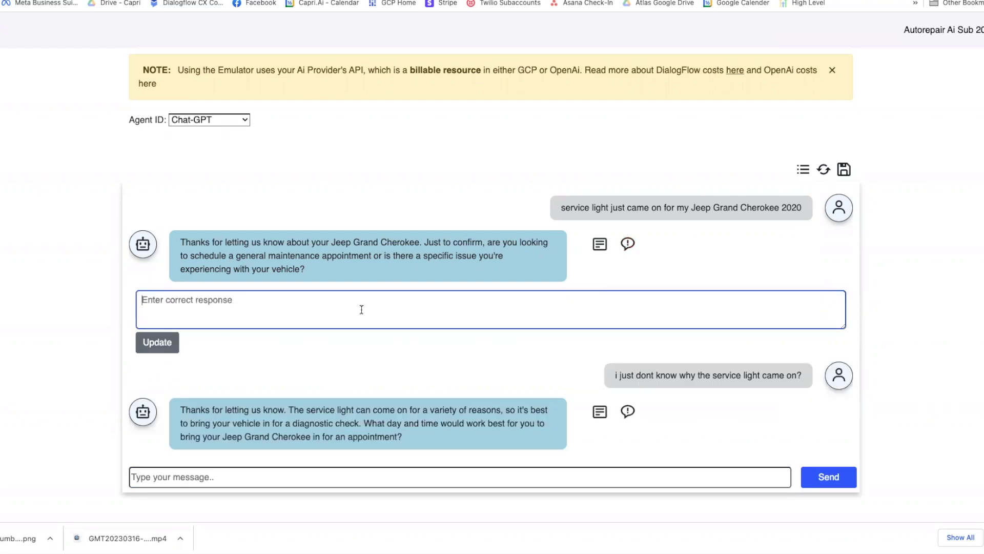
pyautogui.write('Understood, have you had a chance to do a code read or take it anywhere')
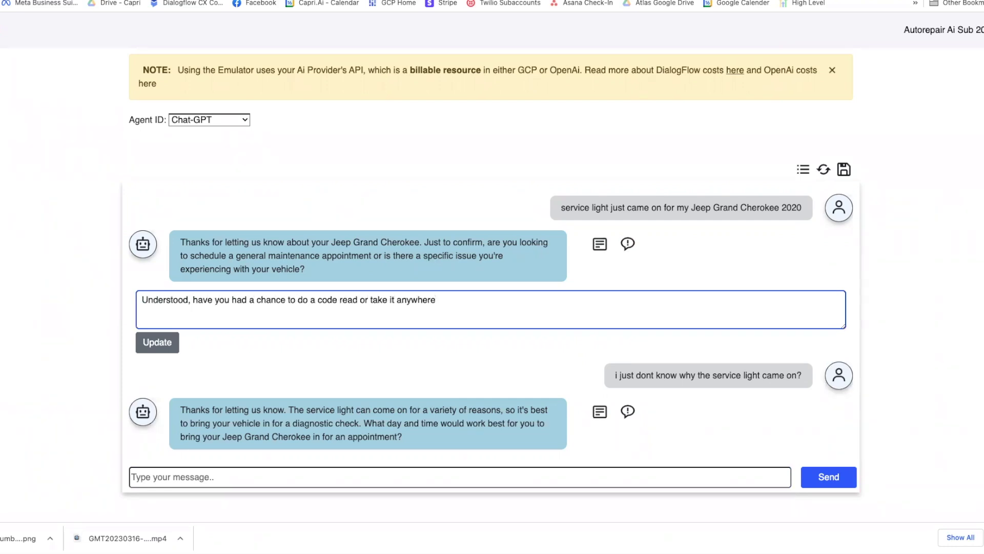
pyautogui.write(' to find out why the light might have come on?')
pyautogui.click(163, 344)
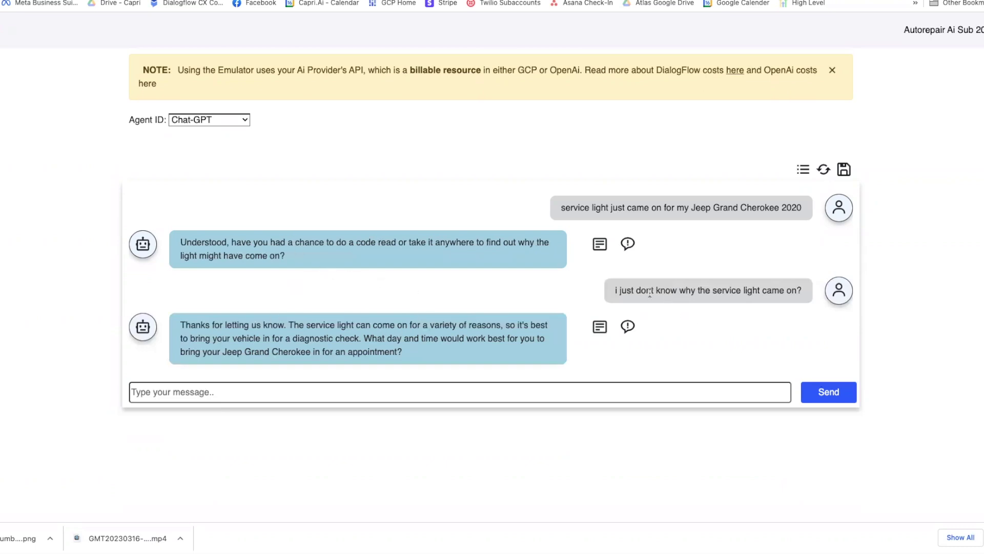
# Save the corrected Jeep Grand Cherokee conversation as an example and reset the chat to an empty session
pyautogui.moveTo(308, 325); pyautogui.dragTo(372, 325)
pyautogui.moveTo(376, 337); pyautogui.dragTo(396, 352)
pyautogui.click(844, 169)
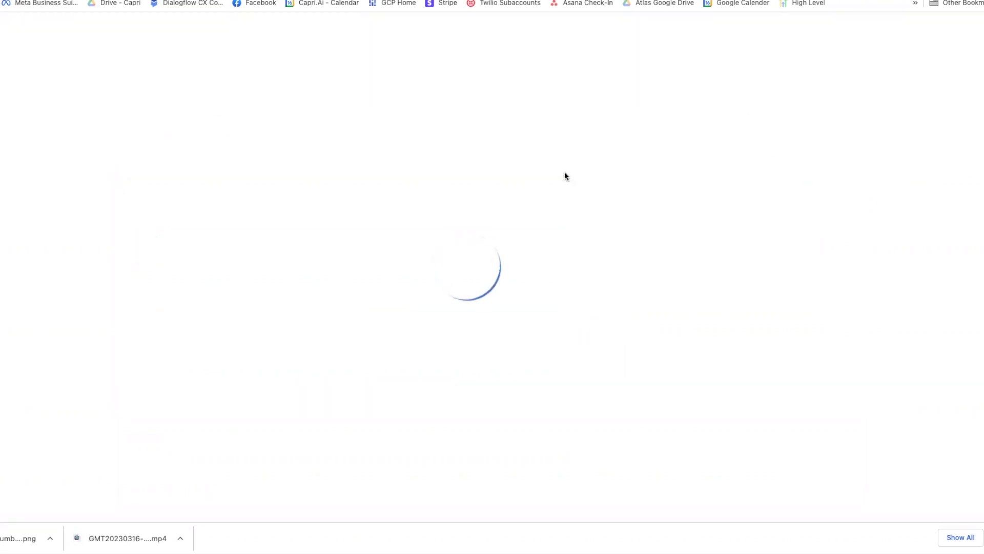
pyautogui.click(565, 58)
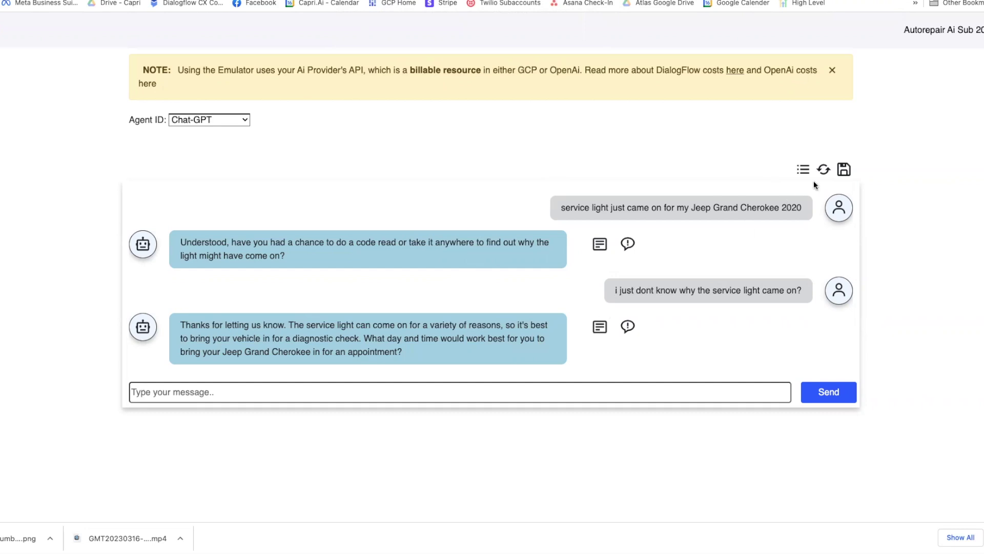
pyautogui.click(822, 170)
pyautogui.click(292, 251)
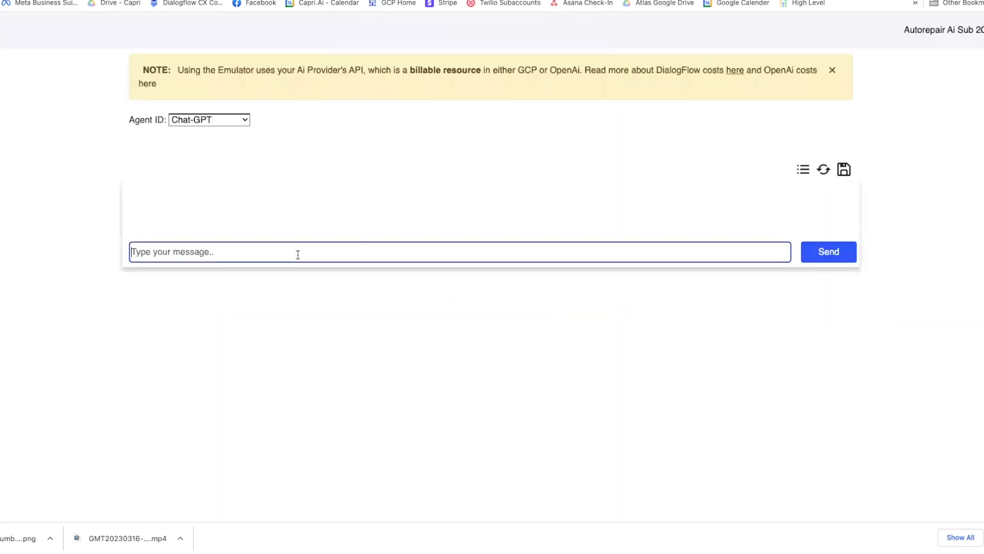